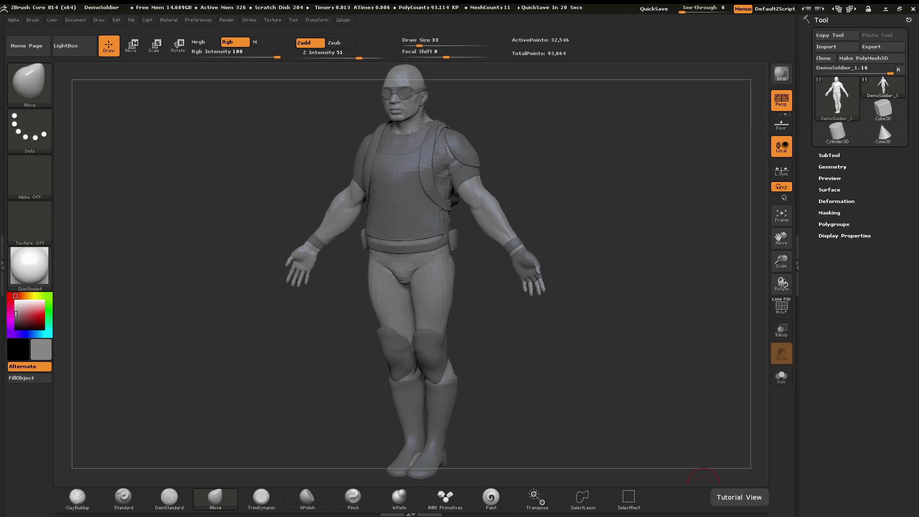
# Open the list of SubTools that make up the DemoSoldier model
pyautogui.moveTo(576, 343)
pyautogui.mouseDown()
pyautogui.moveTo(564, 361)
pyautogui.moveTo(567, 353)
pyautogui.mouseUp()
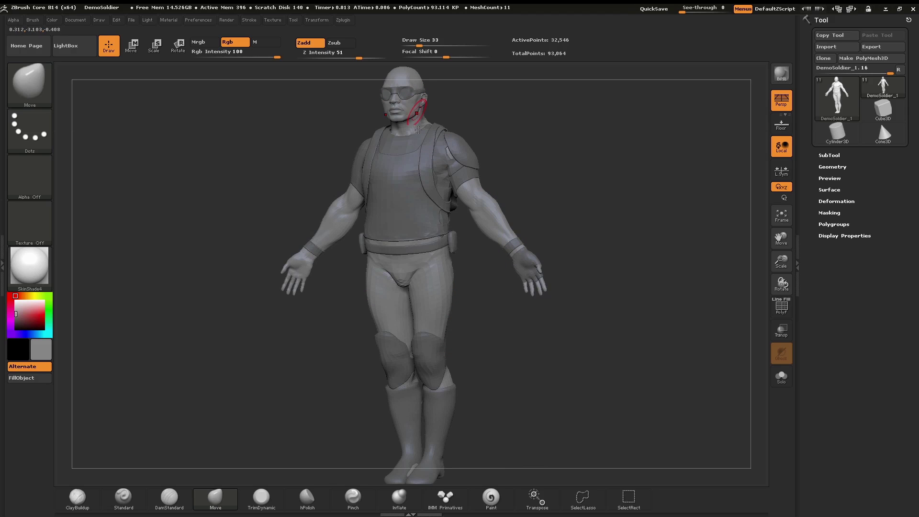
pyautogui.moveTo(634, 372); pyautogui.dragTo(575, 350)
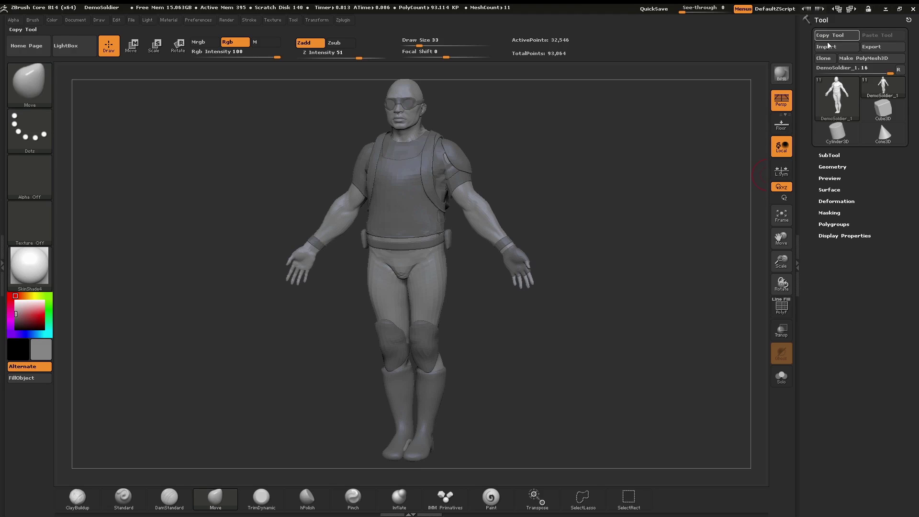
pyautogui.moveTo(842, 84)
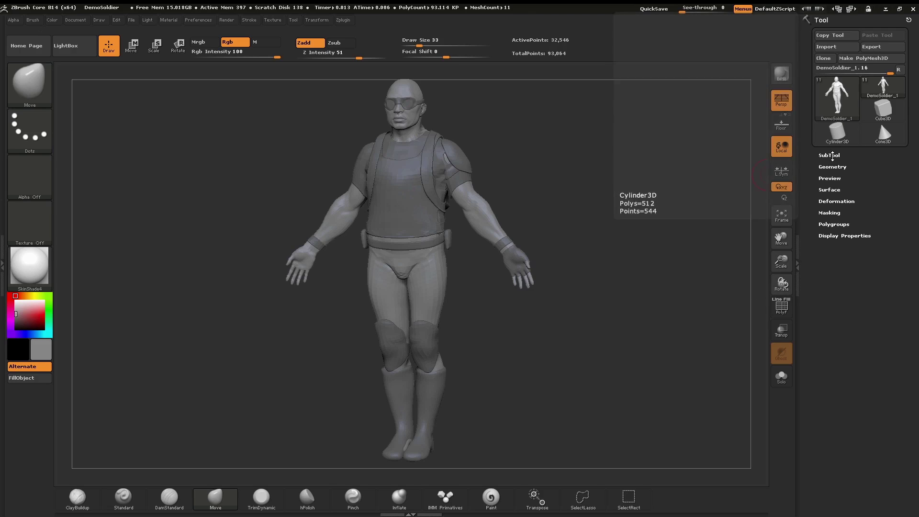
pyautogui.click(833, 155)
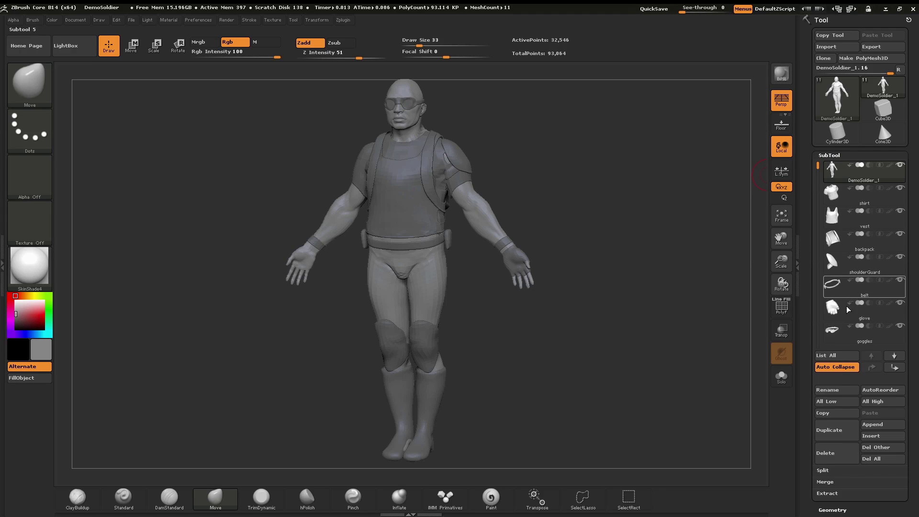
pyautogui.click(832, 194)
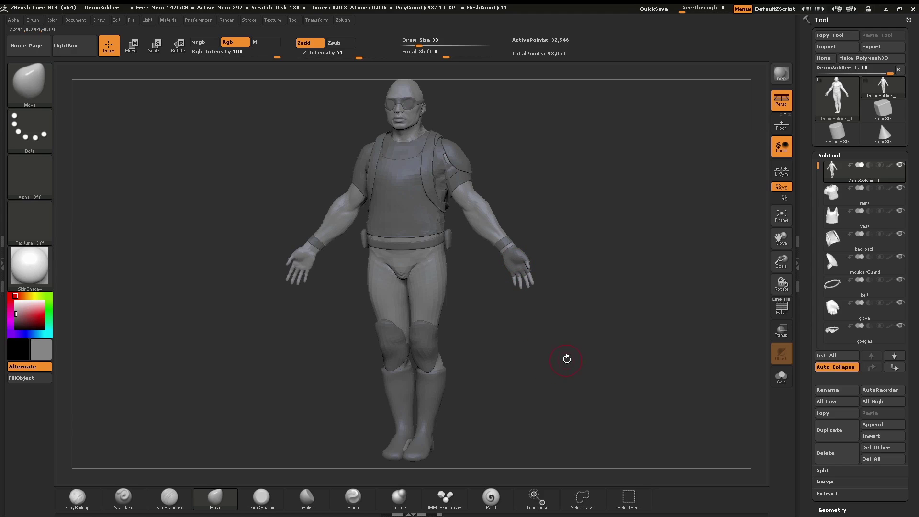
pyautogui.moveTo(865, 315)
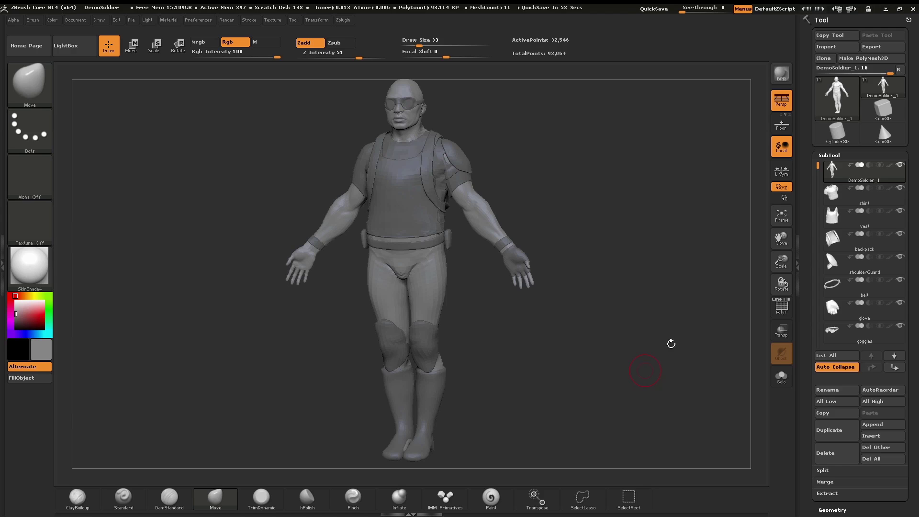
# Switch the active SubTool to the vest, the glove and finally the goggles
pyautogui.click(835, 218)
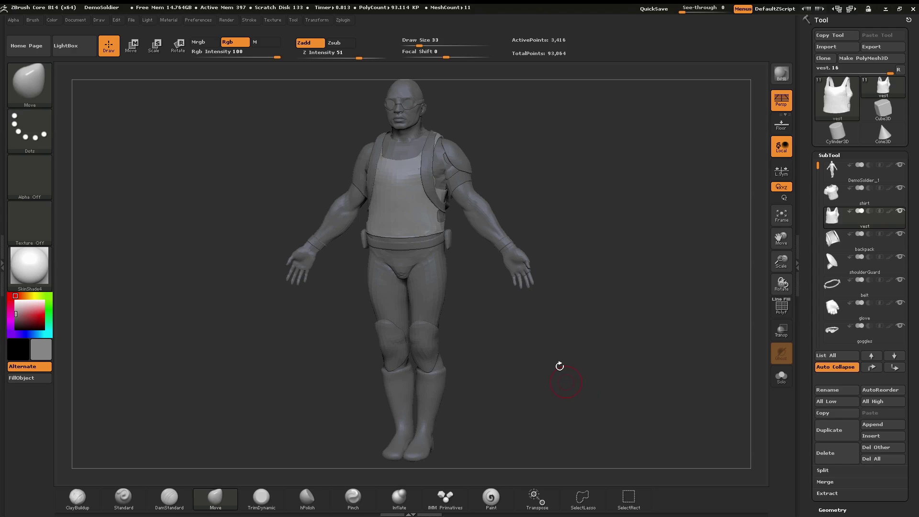
pyautogui.keyDown('alt'); pyautogui.click(513, 261); pyautogui.keyUp('alt')
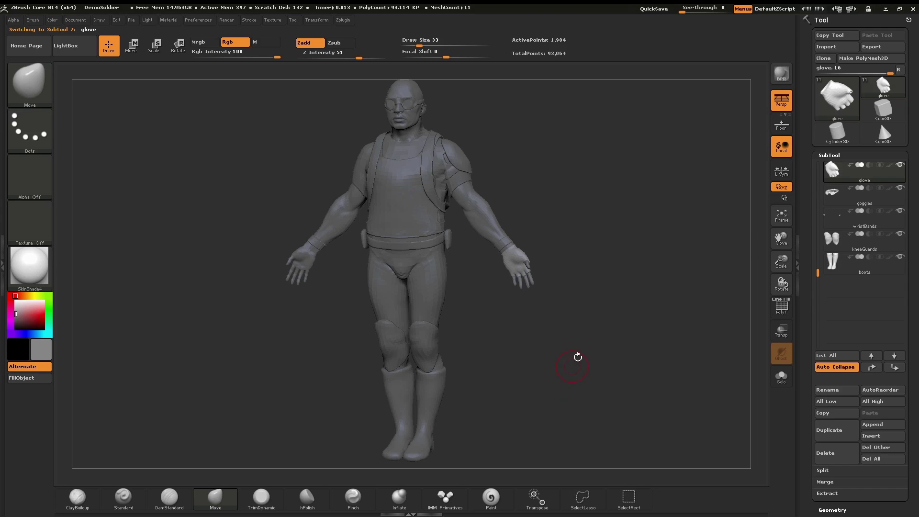
pyautogui.keyDown('alt'); pyautogui.click(409, 104); pyautogui.keyUp('alt')
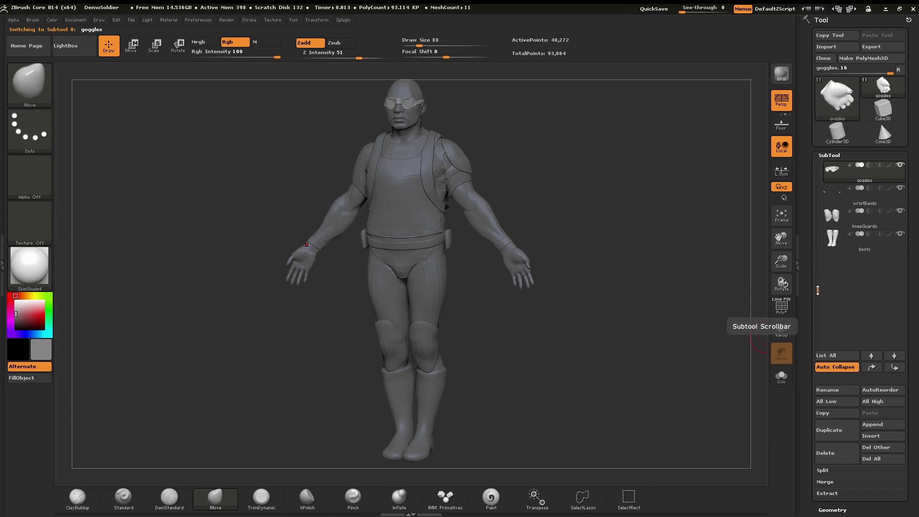
pyautogui.moveTo(818, 291); pyautogui.dragTo(816, 157)
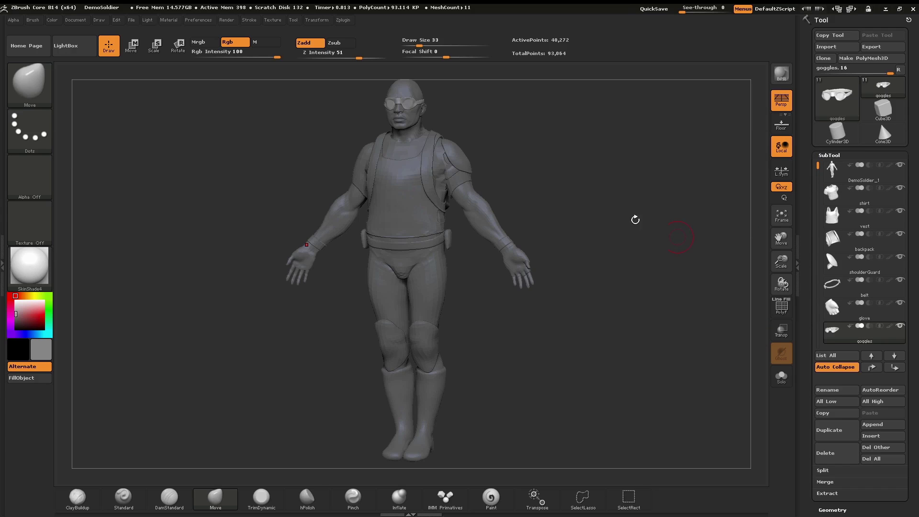
# Lower the goggles to subdivision level 1 in their Geometry settings
pyautogui.keyDown('alt'); pyautogui.moveTo(584, 170); pyautogui.dragTo(610, 302, button='right'); pyautogui.keyUp('alt')
pyautogui.moveTo(443, 209)
pyautogui.keyDown('ctrl'); pyautogui.mouseDown(button='right')
pyautogui.moveTo(455, 239)
pyautogui.moveTo(489, 265)
pyautogui.mouseUp(button='right'); pyautogui.keyUp('ctrl')
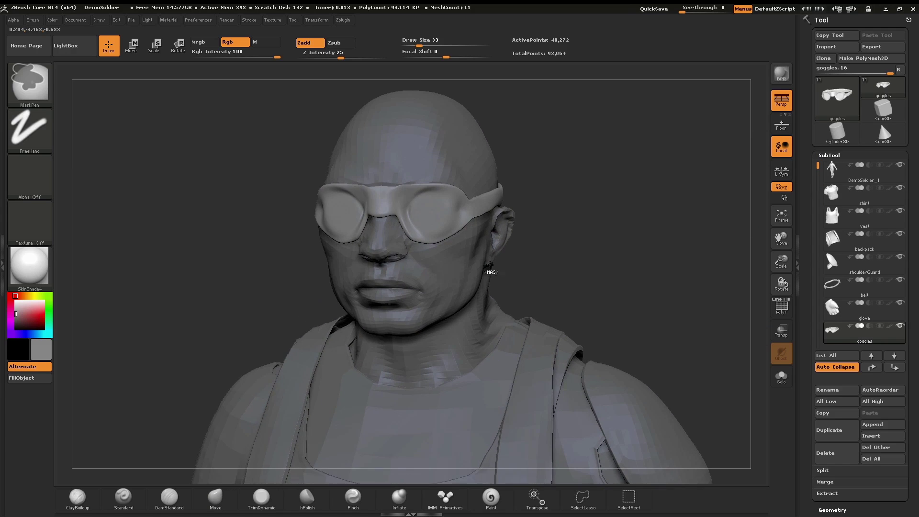
pyautogui.moveTo(617, 291); pyautogui.dragTo(615, 281, button='right')
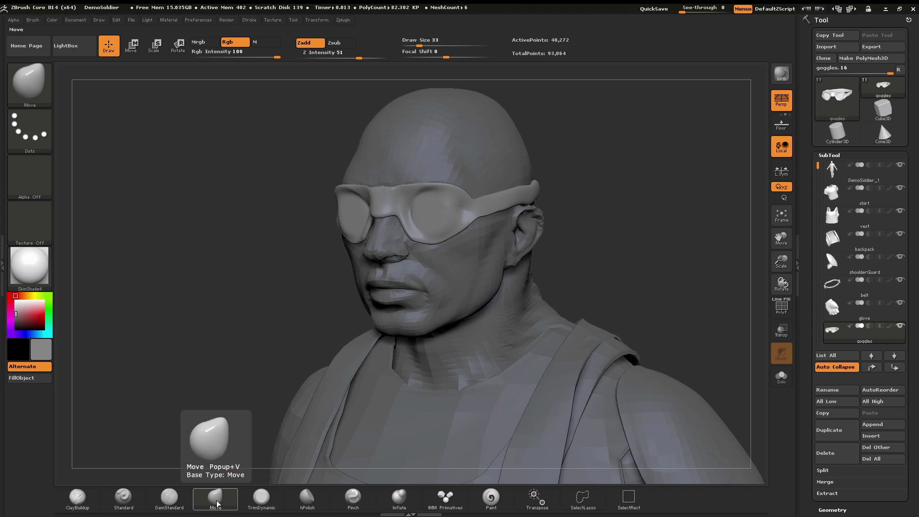
pyautogui.click(829, 155)
pyautogui.click(833, 166)
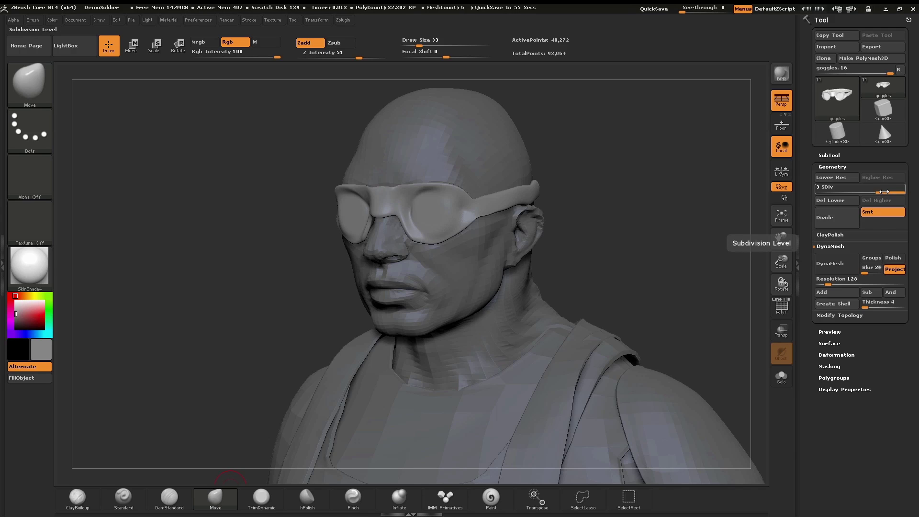
pyautogui.moveTo(884, 190); pyautogui.dragTo(824, 191)
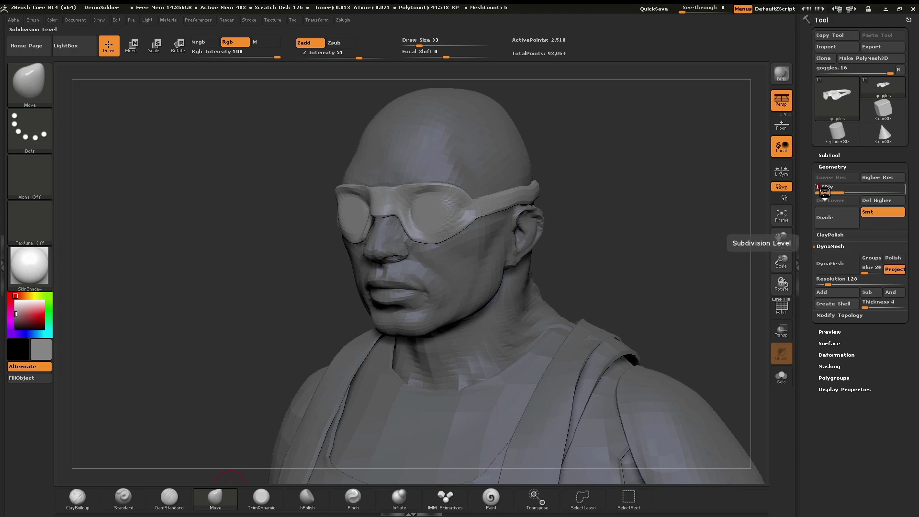
# Set the Draw Size to 97 and reshape the goggles' strap around the back and side of the head with the Move brush
pyautogui.press('s')
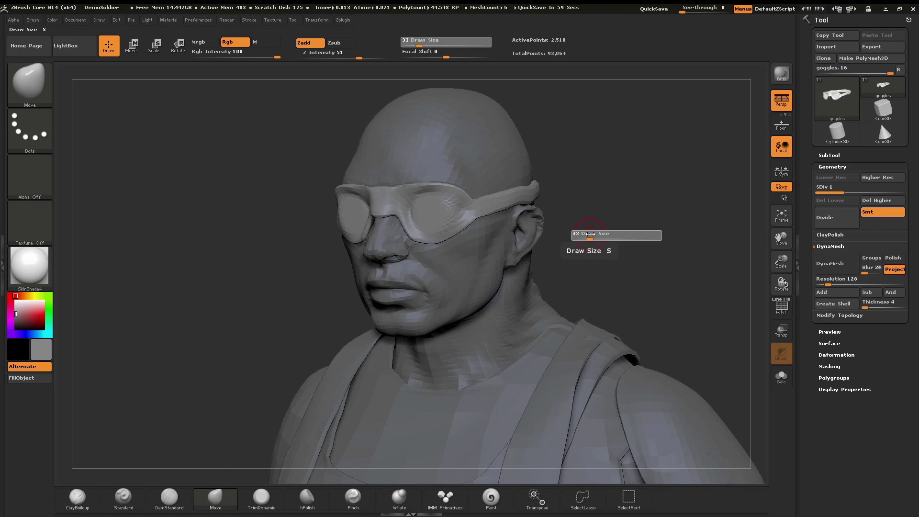
pyautogui.moveTo(590, 235)
pyautogui.mouseDown()
pyautogui.moveTo(605, 235)
pyautogui.moveTo(541, 242)
pyautogui.mouseUp()
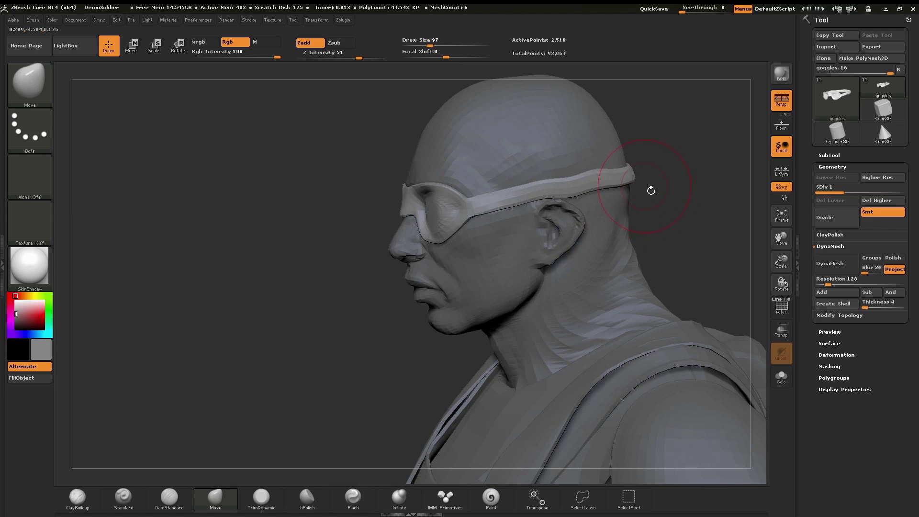
pyautogui.moveTo(650, 189)
pyautogui.keyDown('shift'); pyautogui.mouseDown()
pyautogui.moveTo(661, 201)
pyautogui.moveTo(642, 215)
pyautogui.moveTo(517, 228)
pyautogui.moveTo(544, 203)
pyautogui.mouseUp(); pyautogui.keyUp('shift')
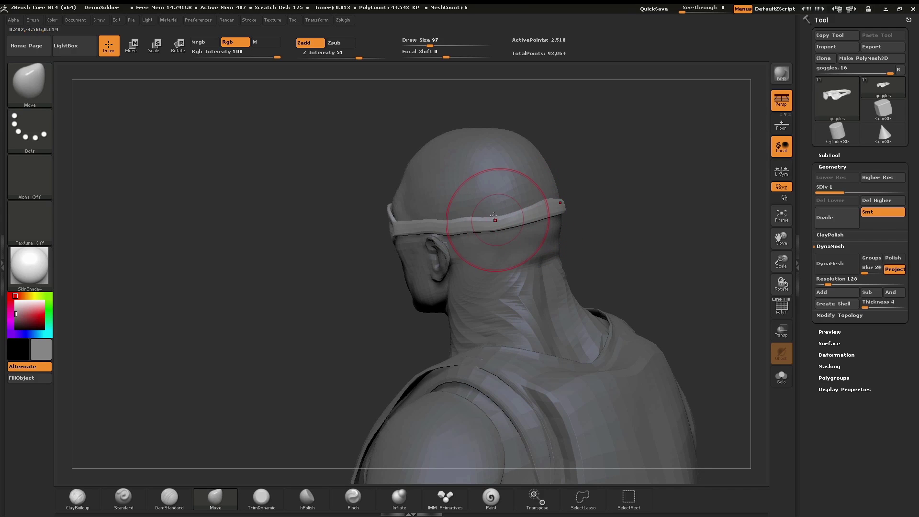
pyautogui.moveTo(494, 219); pyautogui.dragTo(499, 211)
pyautogui.moveTo(502, 201); pyautogui.dragTo(557, 189, button='right')
pyautogui.moveTo(530, 210)
pyautogui.mouseDown()
pyautogui.moveTo(538, 189)
pyautogui.moveTo(533, 203)
pyautogui.mouseUp()
pyautogui.moveTo(627, 170); pyautogui.dragTo(571, 162)
pyautogui.moveTo(551, 209); pyautogui.dragTo(556, 187)
pyautogui.keyDown('shift'); pyautogui.moveTo(567, 181); pyautogui.dragTo(550, 194); pyautogui.keyUp('shift')
pyautogui.moveTo(521, 213); pyautogui.dragTo(574, 206, button='right')
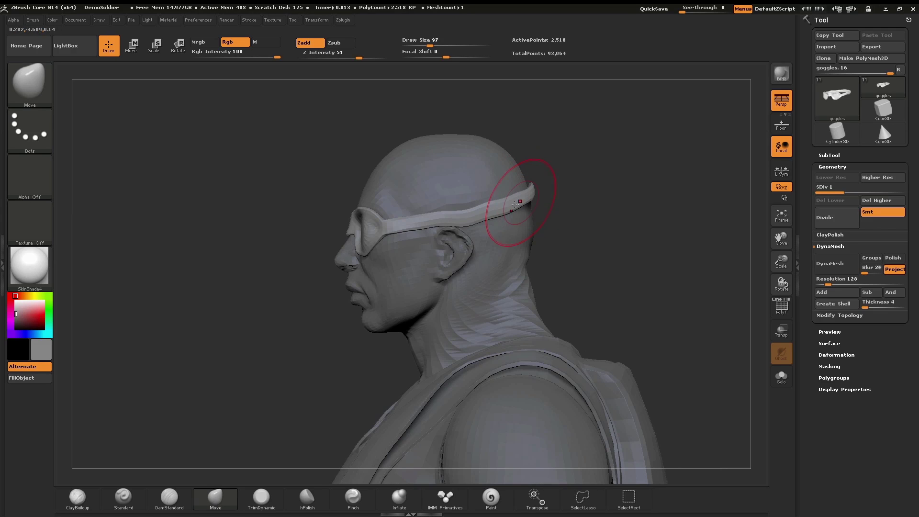
pyautogui.moveTo(467, 216); pyautogui.dragTo(464, 212)
pyautogui.moveTo(433, 216); pyautogui.dragTo(466, 217, button='right')
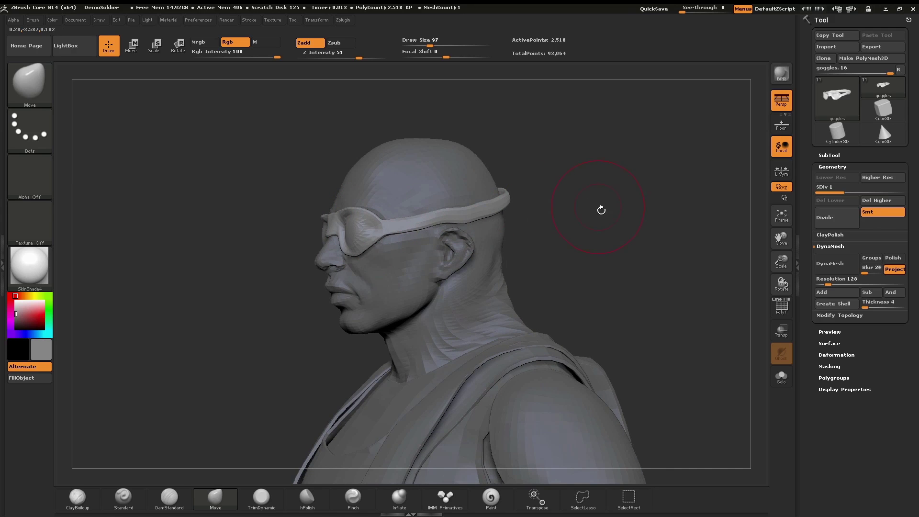
# Try pushing the goggles' lenses into the face with the Move brush, and undo the deformation
pyautogui.moveTo(601, 207)
pyautogui.mouseDown()
pyautogui.moveTo(599, 287)
pyautogui.moveTo(358, 236)
pyautogui.mouseUp()
pyautogui.keyDown('alt'); pyautogui.moveTo(358, 236); pyautogui.dragTo(472, 217, button='right'); pyautogui.keyUp('alt')
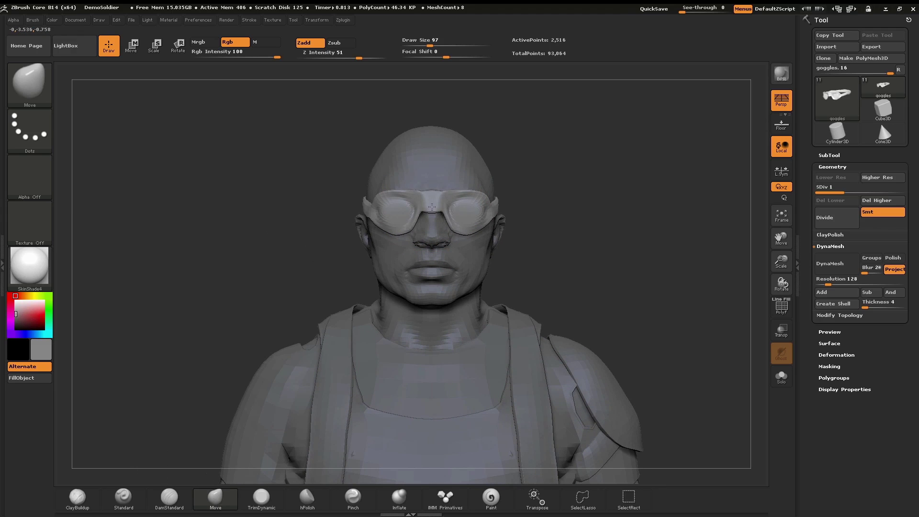
pyautogui.moveTo(480, 197); pyautogui.dragTo(459, 211, button='right')
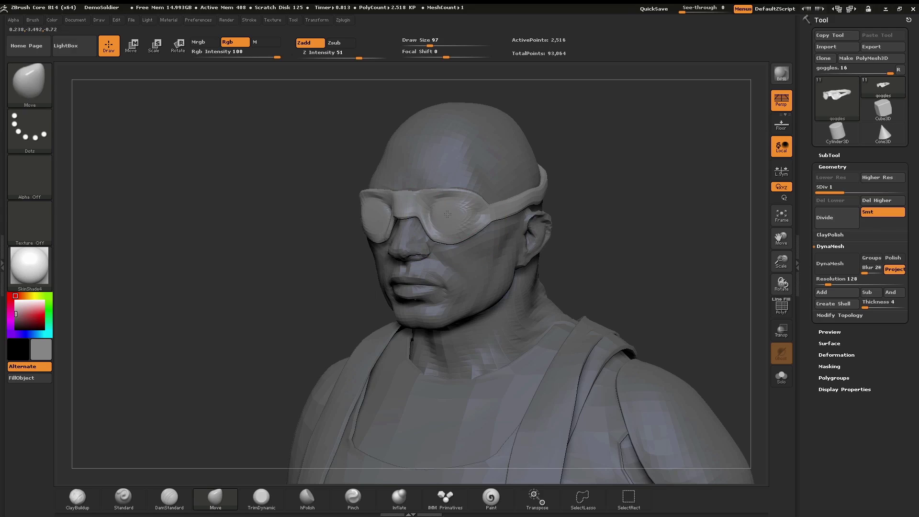
pyautogui.moveTo(447, 214)
pyautogui.keyDown('alt'); pyautogui.mouseDown()
pyautogui.moveTo(366, 272)
pyautogui.moveTo(488, 241)
pyautogui.moveTo(420, 265)
pyautogui.mouseUp(); pyautogui.keyUp('alt')
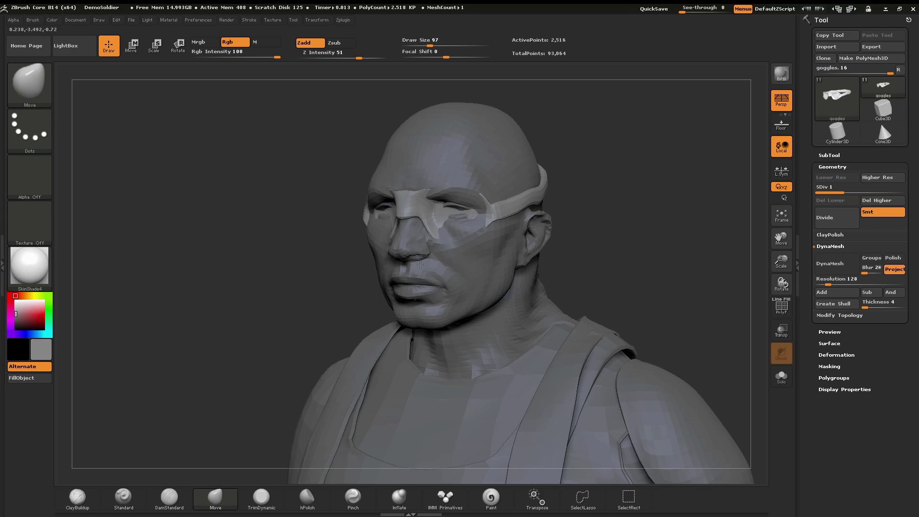
pyautogui.hotkey('ctrl', 'z')
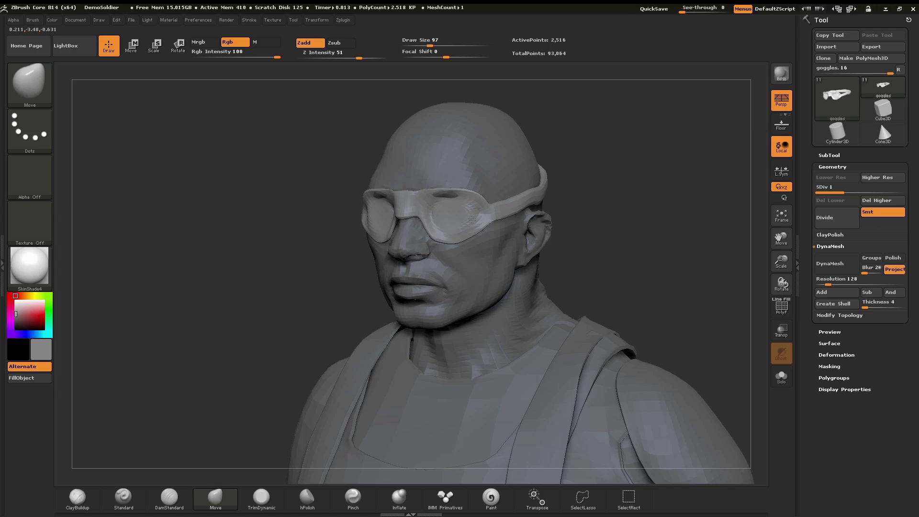
pyautogui.moveTo(584, 232)
pyautogui.mouseDown()
pyautogui.moveTo(599, 273)
pyautogui.moveTo(579, 223)
pyautogui.mouseUp()
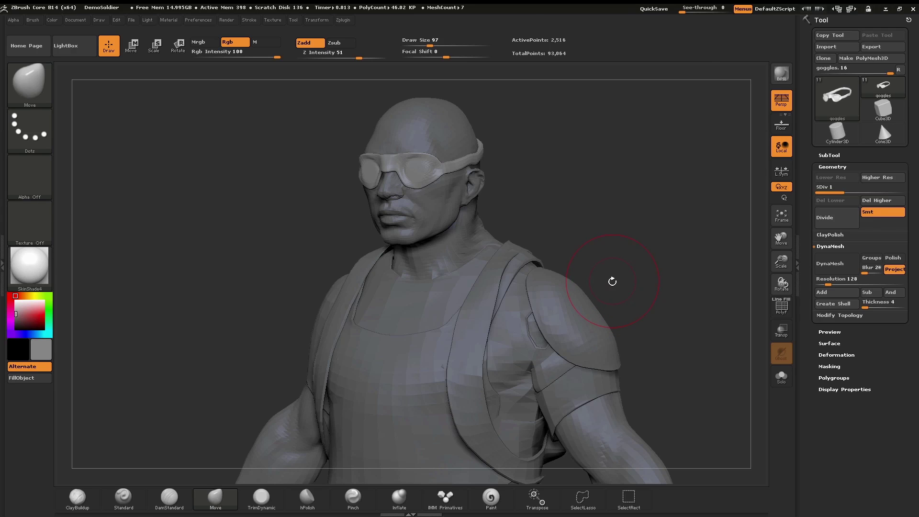
# Open the Extract options of the SubTool settings
pyautogui.press('f')
pyautogui.press('f')
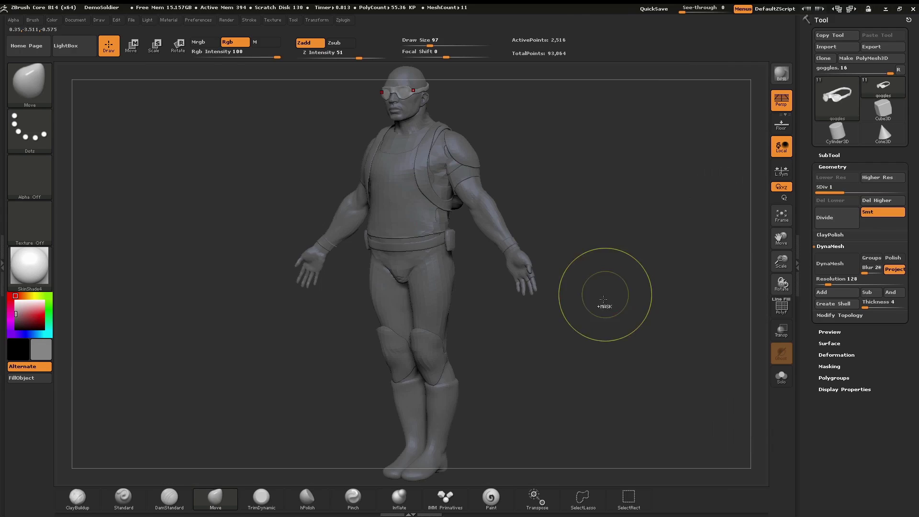
pyautogui.keyDown('alt'); pyautogui.moveTo(605, 296); pyautogui.dragTo(592, 319); pyautogui.keyUp('alt')
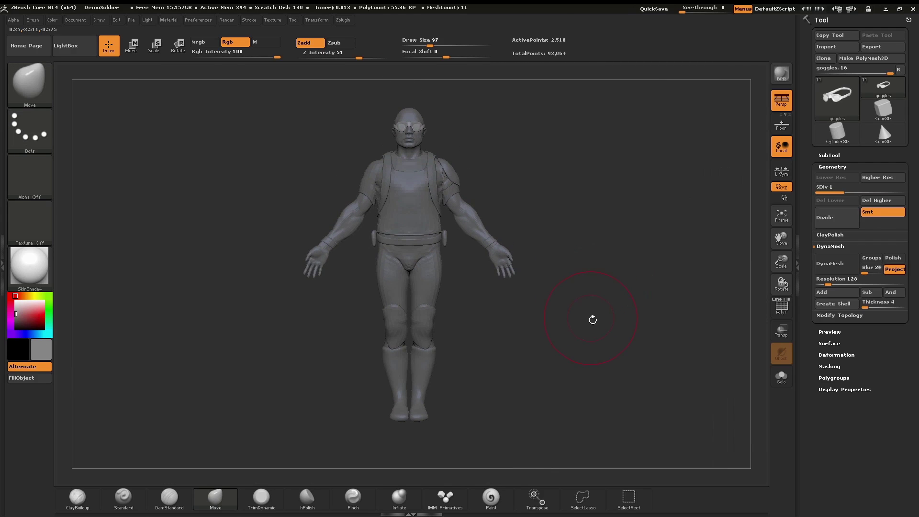
pyautogui.click(833, 155)
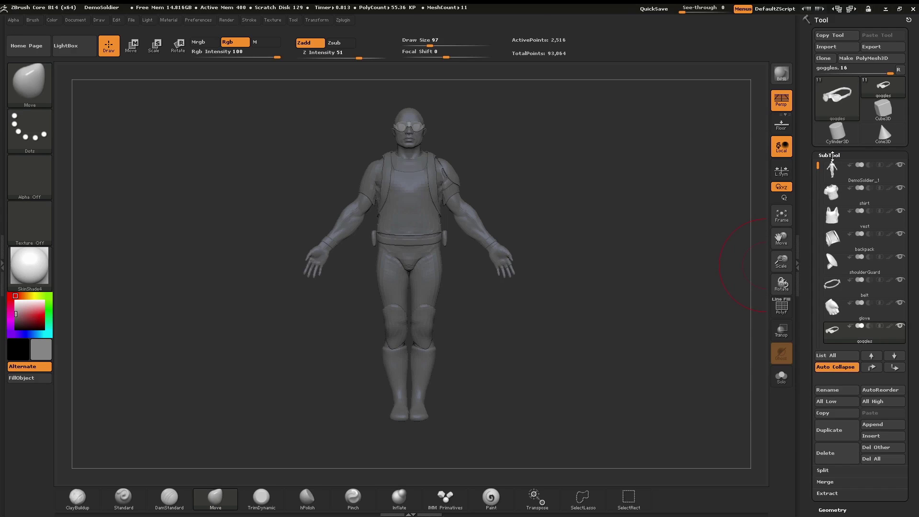
pyautogui.click(831, 494)
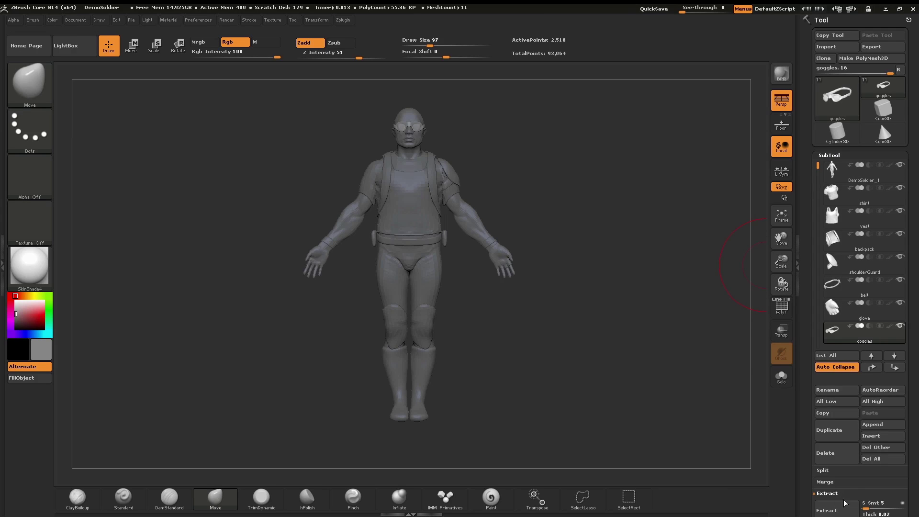
pyautogui.scroll(-3, 913, 481)
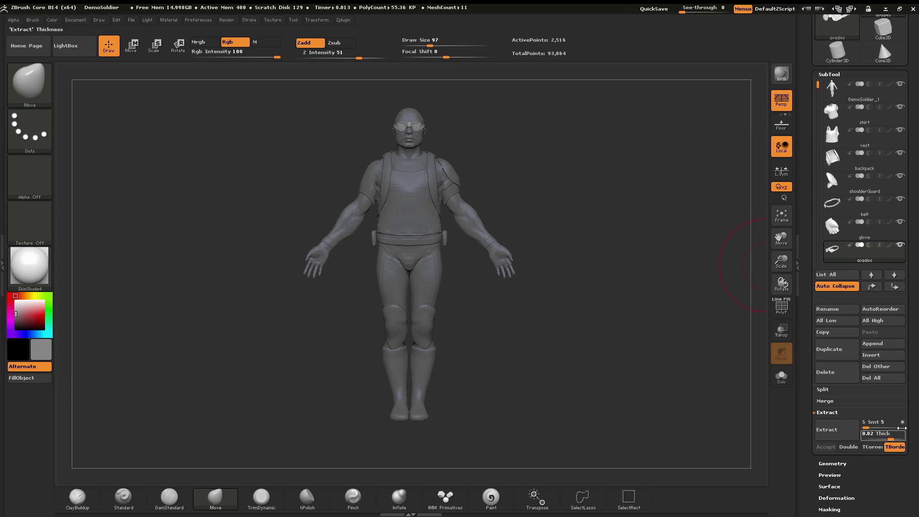
pyautogui.scroll(-1, 842, 459)
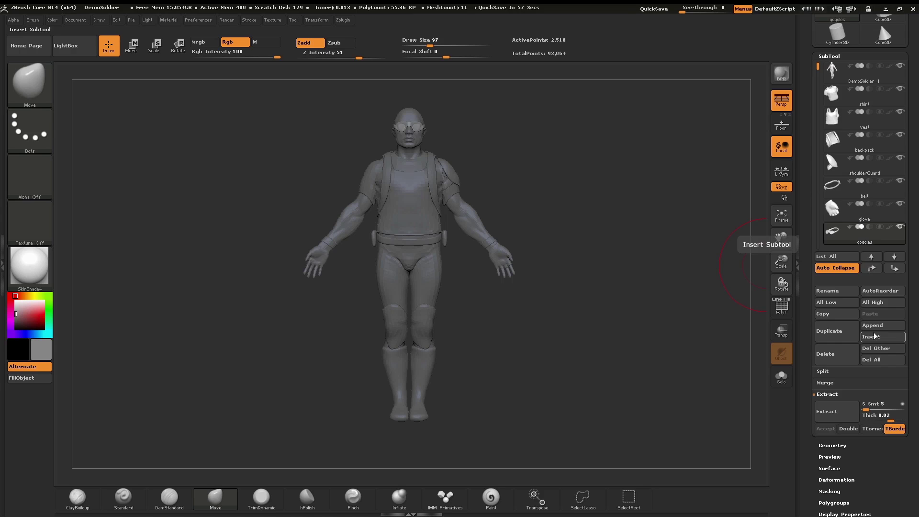
# Make the DemoSoldier_1 body the active SubTool, and briefly hide and reshow the vest, backpack and shoulderGuard
pyautogui.click(833, 71)
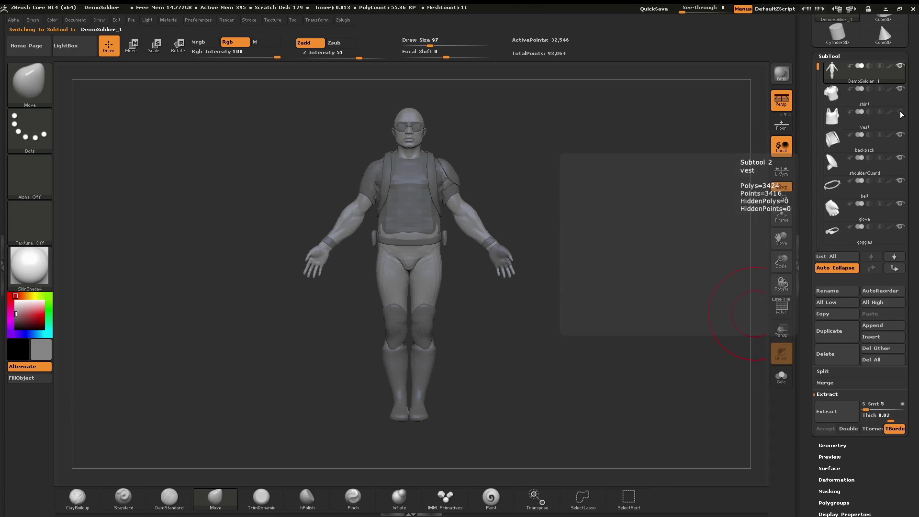
pyautogui.click(900, 136)
pyautogui.click(900, 160)
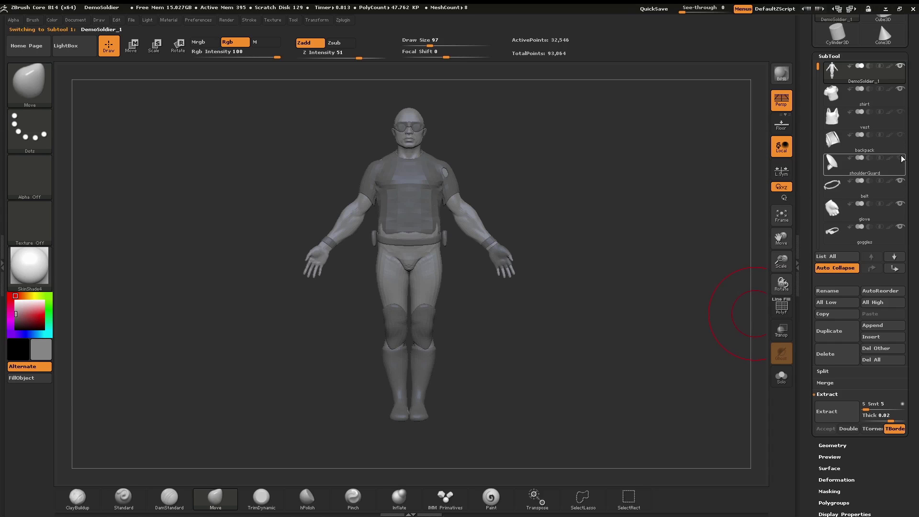
pyautogui.click(900, 158)
pyautogui.click(900, 135)
# Hide every SubTool except DemoSoldier_1 at once, and show them all again
pyautogui.moveTo(913, 72); pyautogui.dragTo(913, 171)
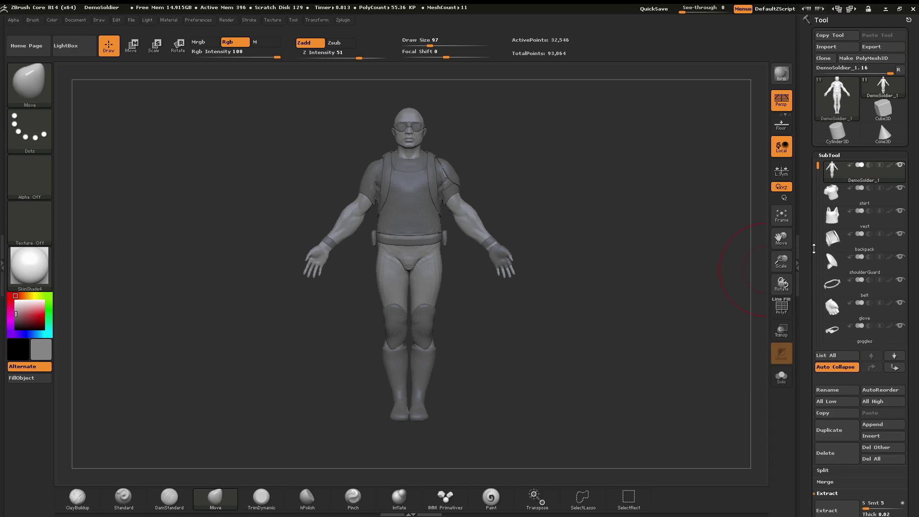
pyautogui.keyDown('shift'); pyautogui.click(900, 165); pyautogui.keyUp('shift')
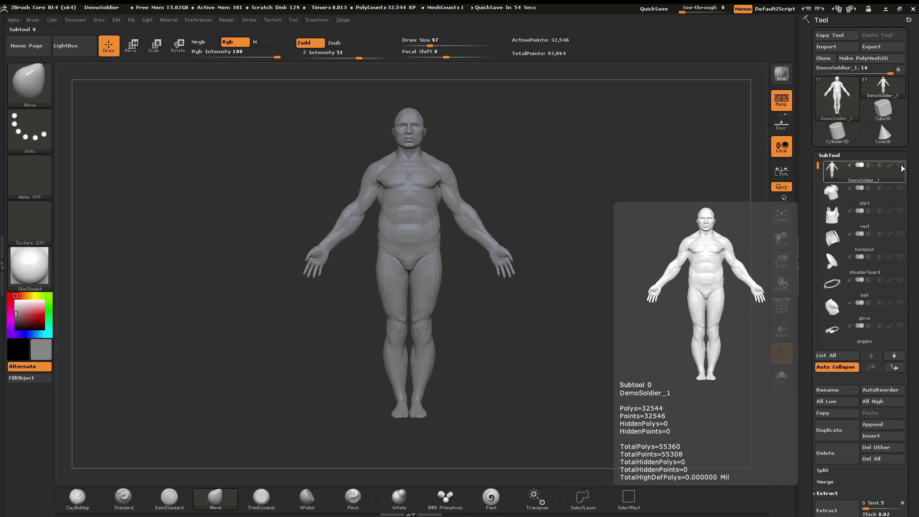
pyautogui.keyDown('shift'); pyautogui.click(900, 165); pyautogui.keyUp('shift')
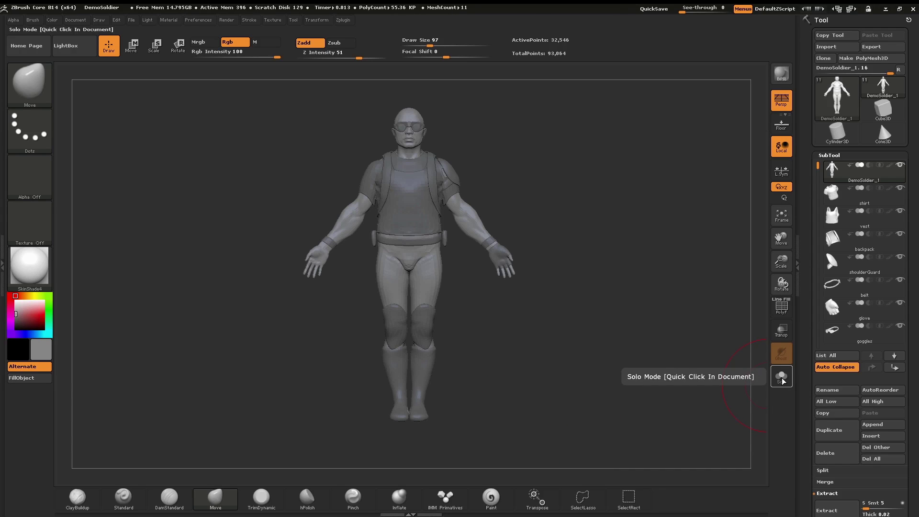
# Briefly isolate DemoSoldier_1 with Solo mode, and hide every other SubTool using its visibility control
pyautogui.click(782, 378)
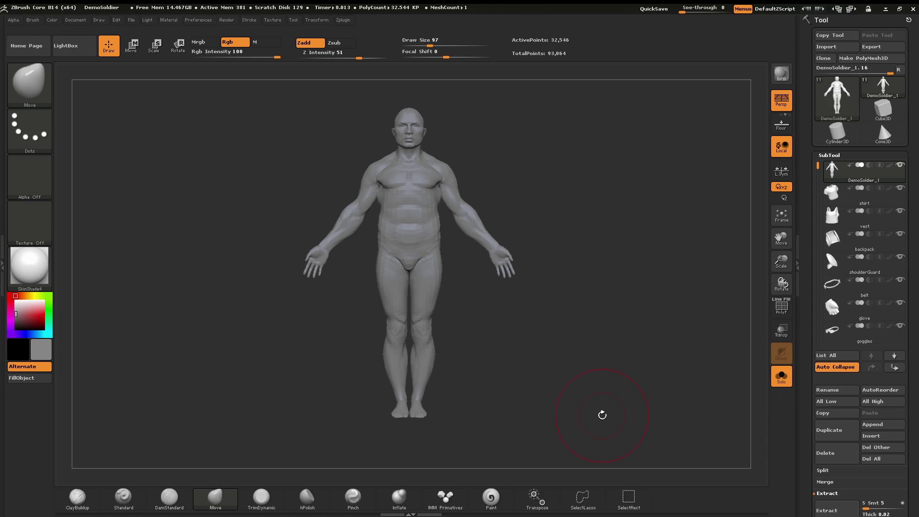
pyautogui.click(782, 378)
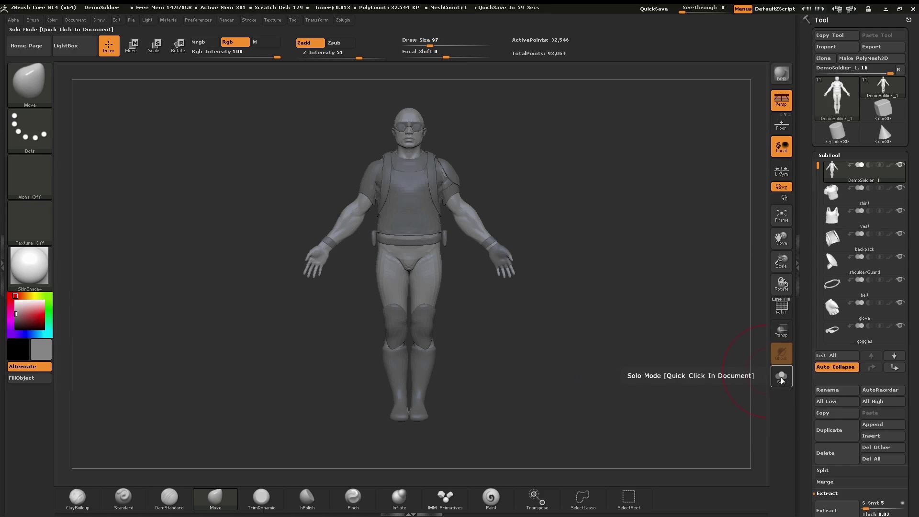
pyautogui.keyDown('shift'); pyautogui.click(900, 166); pyautogui.keyUp('shift')
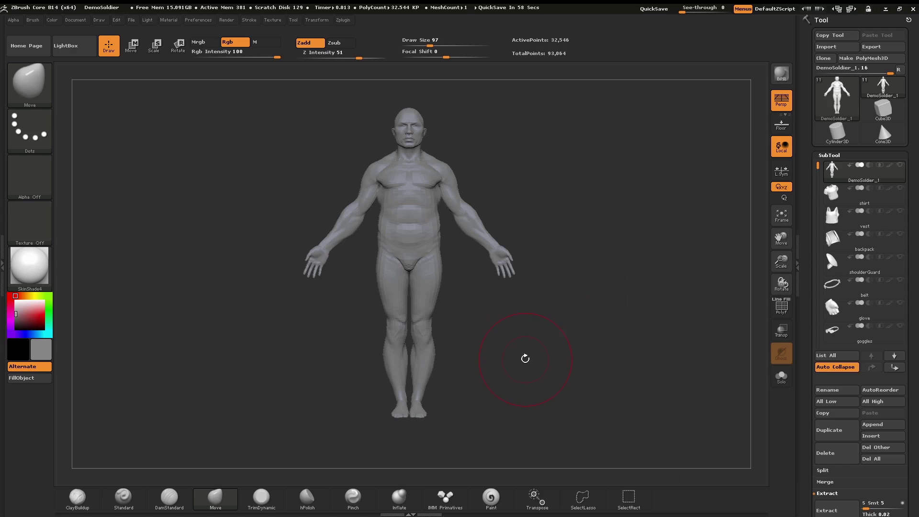
# Reduce the brush's Draw Size to 41 and frame the body's torso
pyautogui.press('s')
pyautogui.moveTo(525, 359); pyautogui.dragTo(516, 359)
pyautogui.keyDown('alt'); pyautogui.moveTo(440, 228); pyautogui.dragTo(480, 311, button='right'); pyautogui.keyUp('alt')
pyautogui.keyDown('alt'); pyautogui.moveTo(480, 311); pyautogui.dragTo(504, 322, button='right'); pyautogui.keyUp('alt')
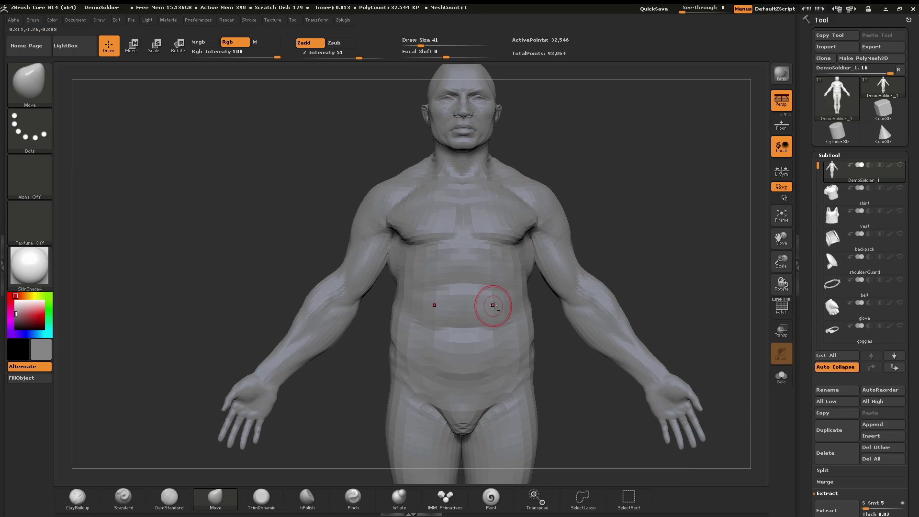
# Try masking the chest and belly on the low-resolution body, and clear the mask
pyautogui.press('ctrl')
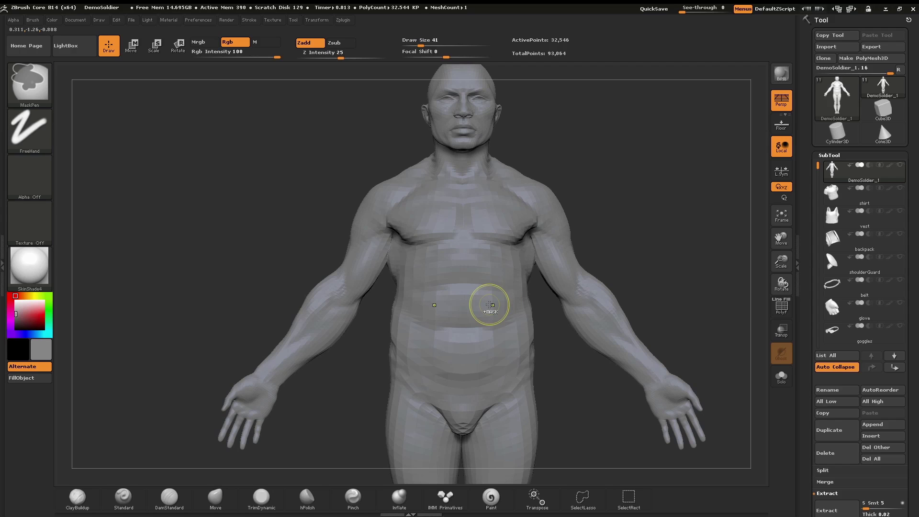
pyautogui.moveTo(472, 338)
pyautogui.keyDown('ctrl'); pyautogui.mouseDown()
pyautogui.moveTo(507, 335)
pyautogui.moveTo(431, 264)
pyautogui.moveTo(463, 322)
pyautogui.moveTo(483, 249)
pyautogui.moveTo(502, 253)
pyautogui.moveTo(431, 211)
pyautogui.moveTo(453, 246)
pyautogui.moveTo(420, 196)
pyautogui.moveTo(443, 287)
pyautogui.moveTo(414, 259)
pyautogui.moveTo(418, 345)
pyautogui.moveTo(488, 348)
pyautogui.mouseUp(); pyautogui.keyUp('ctrl')
pyautogui.moveTo(488, 348); pyautogui.dragTo(506, 371, button='right')
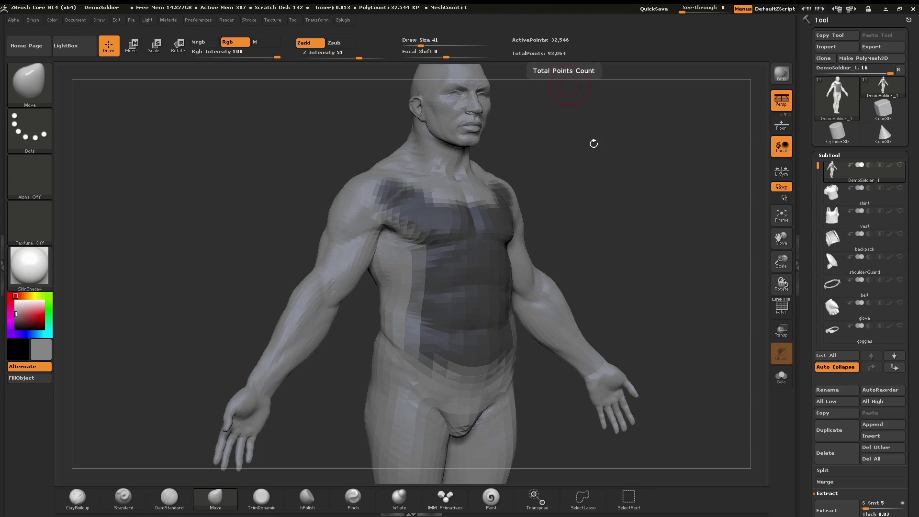
pyautogui.keyDown('ctrl'); pyautogui.moveTo(641, 267); pyautogui.dragTo(695, 315); pyautogui.keyUp('ctrl')
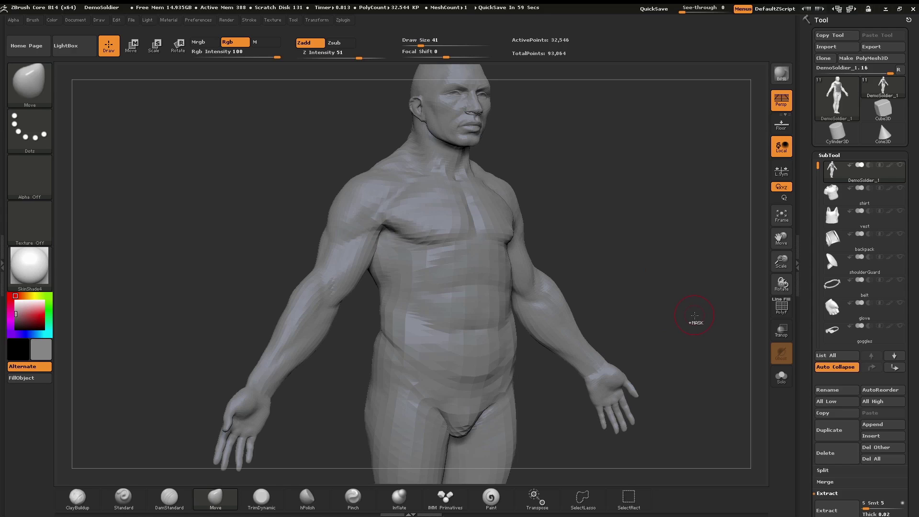
# Subdivide the DemoSoldier_1 body mesh twice
pyautogui.press('ctrl')
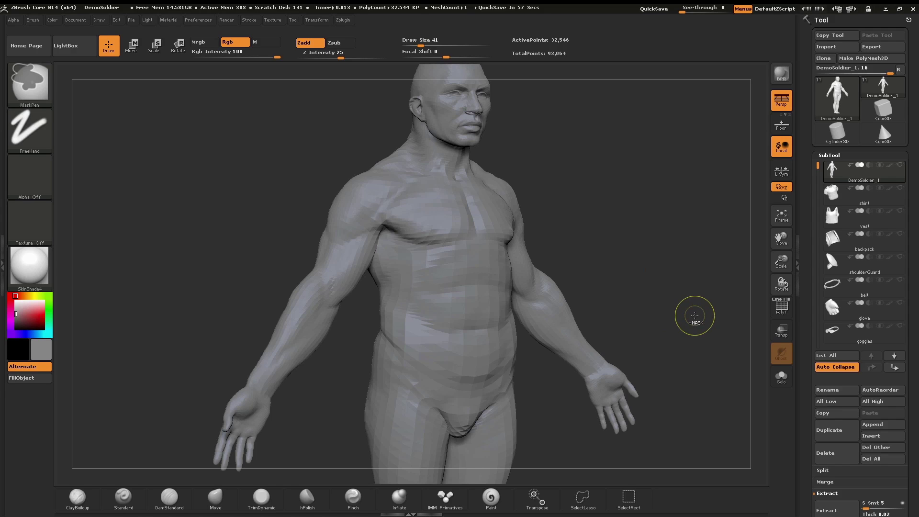
pyautogui.hotkey('ctrl', 'd')
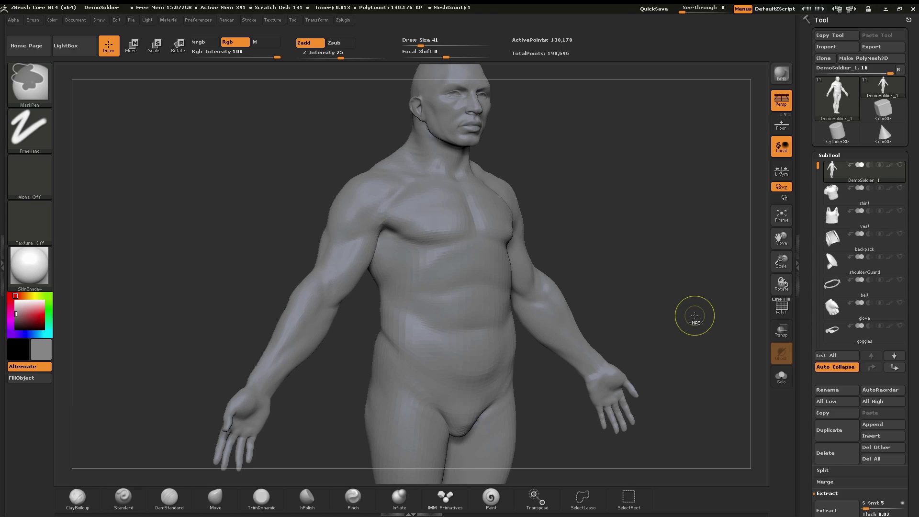
pyautogui.hotkey('ctrl', 'd')
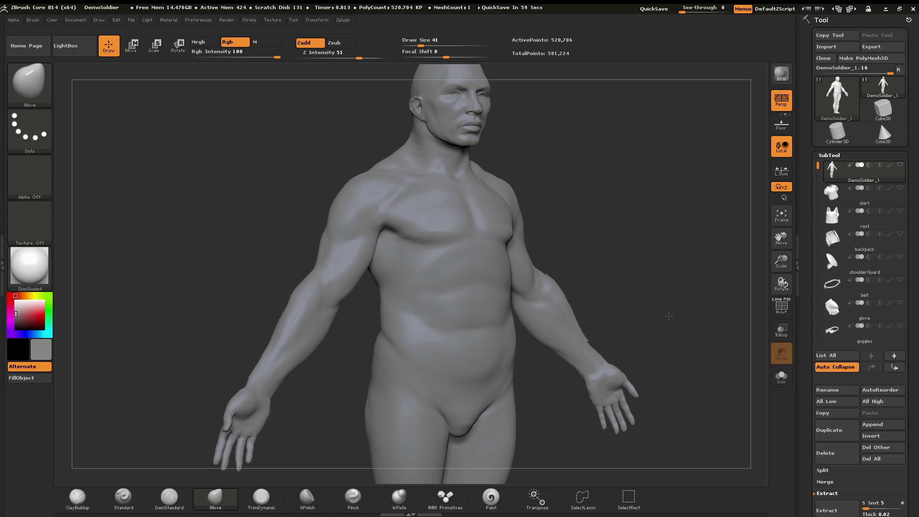
# Paint a vest-shaped mask over the body's chest and belly, extending it around the sides of the waist
pyautogui.keyDown('shift'); pyautogui.moveTo(677, 314); pyautogui.dragTo(590, 324); pyautogui.keyUp('shift')
pyautogui.moveTo(459, 359)
pyautogui.keyDown('ctrl'); pyautogui.mouseDown()
pyautogui.moveTo(435, 357)
pyautogui.moveTo(488, 356)
pyautogui.moveTo(412, 354)
pyautogui.moveTo(454, 273)
pyautogui.moveTo(423, 211)
pyautogui.moveTo(397, 191)
pyautogui.moveTo(484, 210)
pyautogui.moveTo(493, 192)
pyautogui.mouseUp(); pyautogui.keyUp('ctrl')
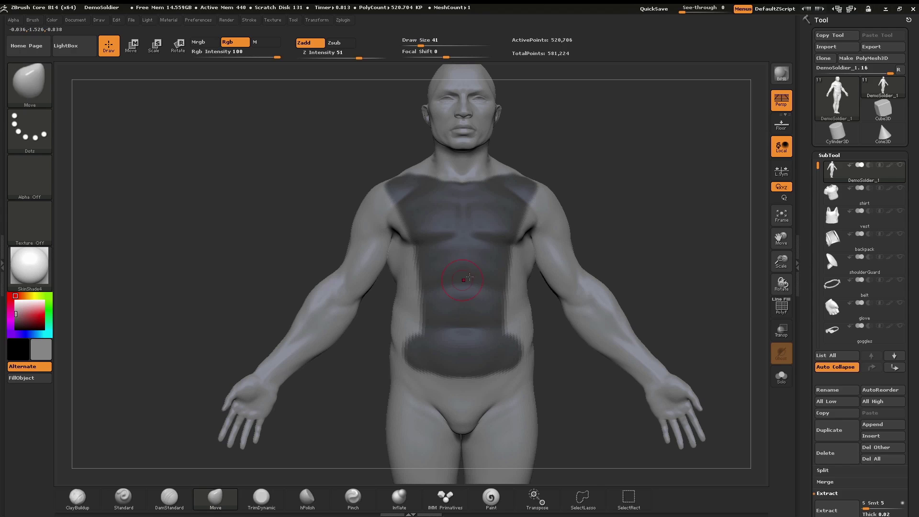
pyautogui.moveTo(467, 278); pyautogui.dragTo(512, 287, button='right')
pyautogui.moveTo(414, 341)
pyautogui.keyDown('ctrl'); pyautogui.mouseDown()
pyautogui.moveTo(408, 322)
pyautogui.moveTo(391, 336)
pyautogui.moveTo(387, 359)
pyautogui.moveTo(385, 223)
pyautogui.moveTo(378, 297)
pyautogui.mouseUp(); pyautogui.keyUp('ctrl')
# Continue the vest mask across the back, from the waist to the shoulder blades
pyautogui.moveTo(390, 291); pyautogui.dragTo(481, 280, button='right')
pyautogui.moveTo(390, 348)
pyautogui.keyDown('ctrl'); pyautogui.mouseDown()
pyautogui.moveTo(378, 337)
pyautogui.moveTo(282, 335)
pyautogui.moveTo(258, 267)
pyautogui.moveTo(374, 287)
pyautogui.moveTo(299, 203)
pyautogui.moveTo(316, 194)
pyautogui.mouseUp(); pyautogui.keyUp('ctrl')
pyautogui.moveTo(369, 226); pyautogui.dragTo(391, 168, button='right')
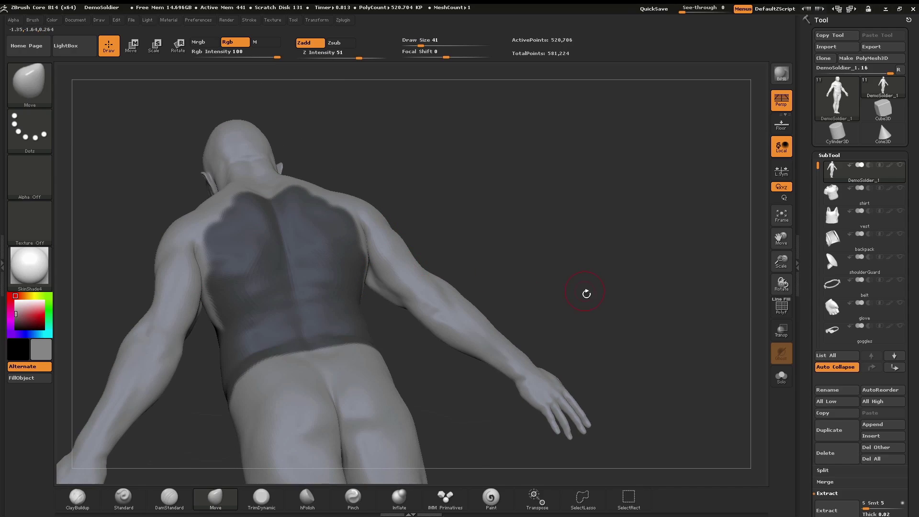
pyautogui.moveTo(587, 293); pyautogui.dragTo(627, 330)
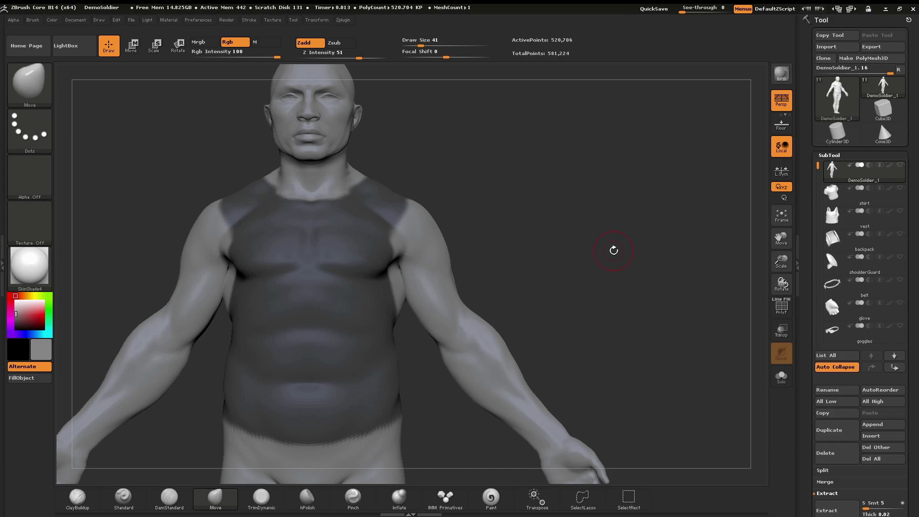
pyautogui.keyDown('alt'); pyautogui.moveTo(586, 335); pyautogui.dragTo(652, 283); pyautogui.keyUp('alt')
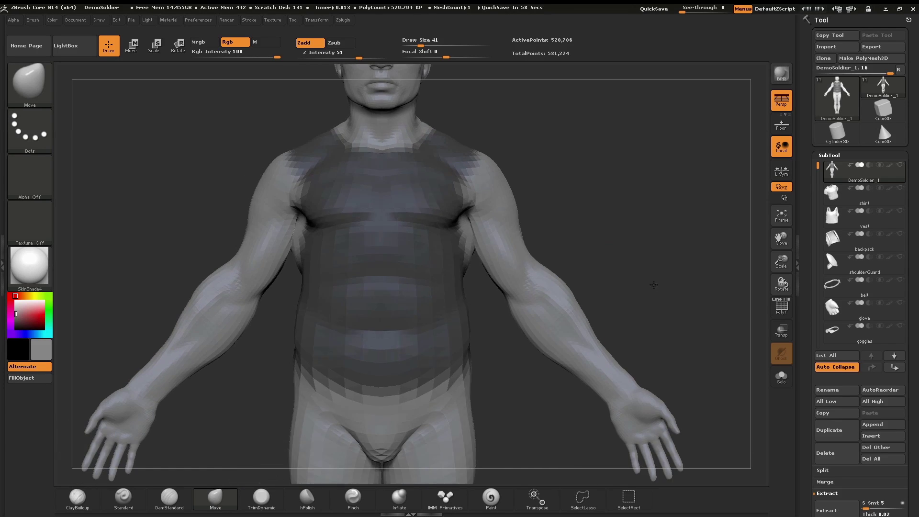
pyautogui.keyDown('ctrl'); pyautogui.moveTo(486, 252); pyautogui.dragTo(500, 222, button='right'); pyautogui.keyUp('ctrl')
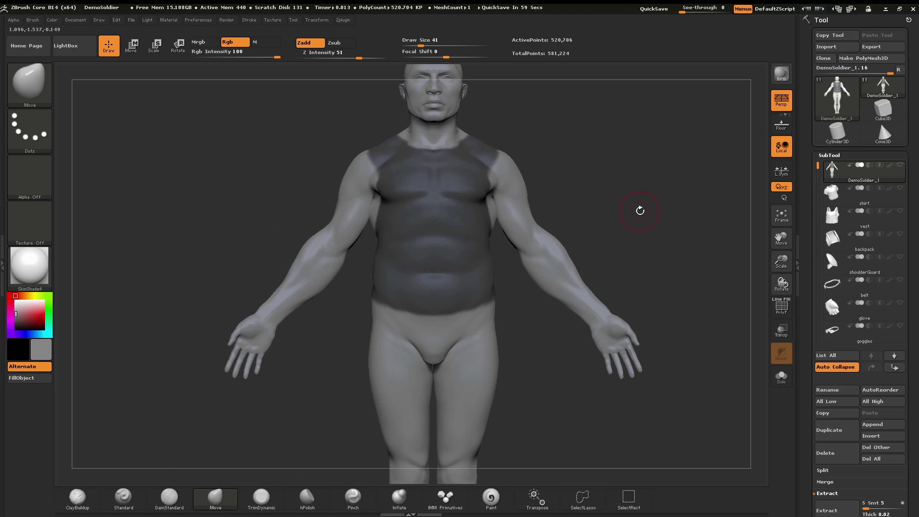
# Hide both arms from below the shoulders with a SelectLasso selection around one arm
pyautogui.hotkey('ctrl', 'shift')
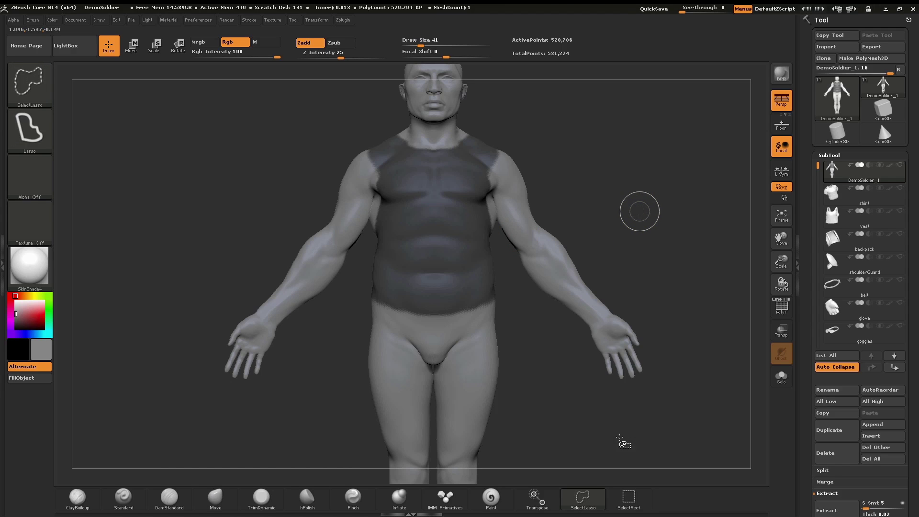
pyautogui.moveTo(592, 502)
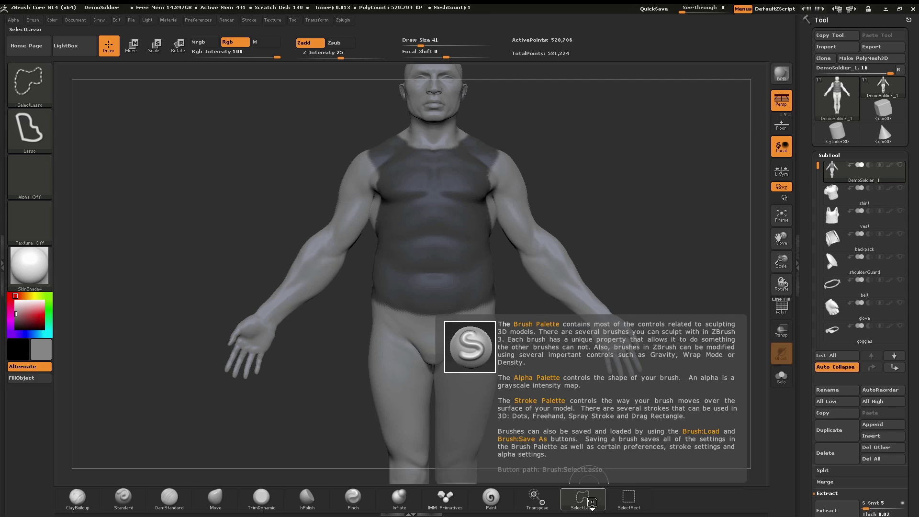
pyautogui.hotkey('ctrl', 'shift')
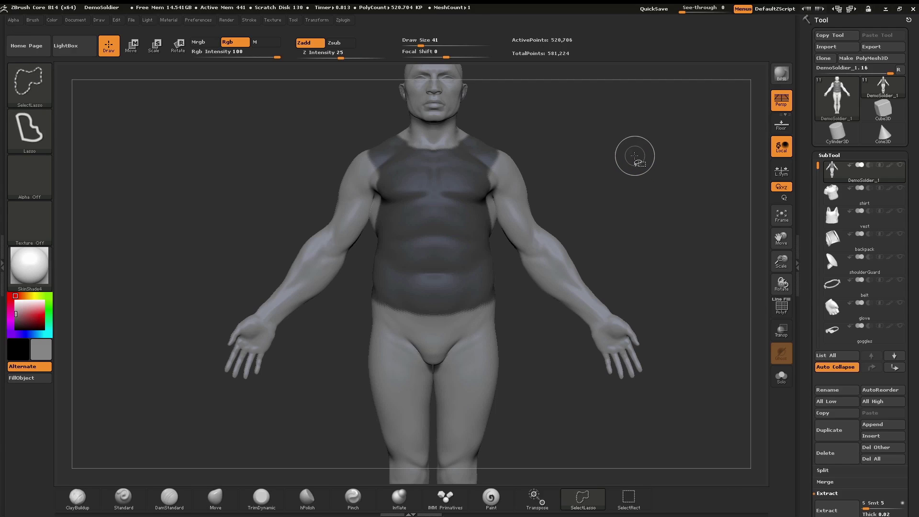
pyautogui.moveTo(662, 199)
pyautogui.keyDown('ctrl'); pyautogui.keyDown('shift'); pyautogui.mouseDown()
pyautogui.moveTo(676, 394)
pyautogui.moveTo(606, 422)
pyautogui.moveTo(553, 373)
pyautogui.moveTo(507, 279)
pyautogui.moveTo(507, 189)
pyautogui.moveTo(608, 121)
pyautogui.moveTo(661, 162)
pyautogui.mouseUp(); pyautogui.keyUp('shift'); pyautogui.keyUp('ctrl')
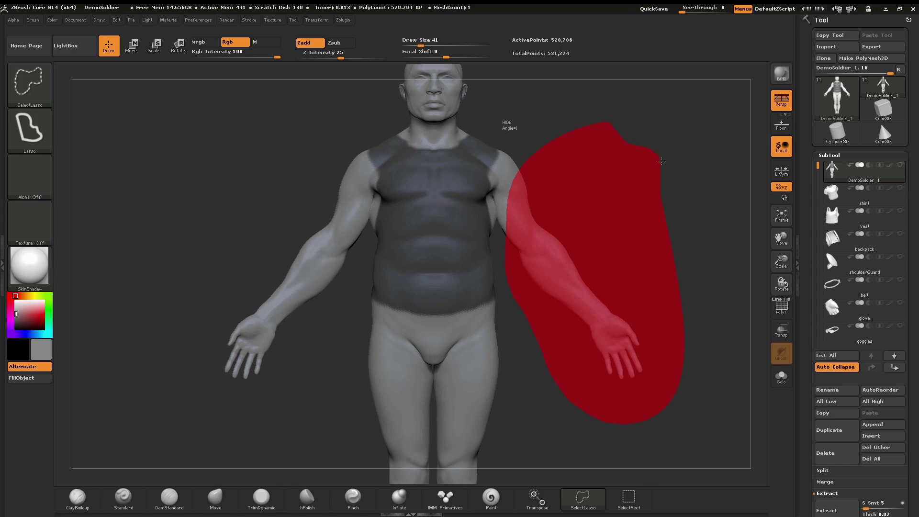
pyautogui.keyDown('ctrl'); pyautogui.keyDown('alt'); pyautogui.keyDown('shift'); pyautogui.moveTo(662, 161); pyautogui.dragTo(662, 163); pyautogui.keyUp('shift'); pyautogui.keyUp('alt'); pyautogui.keyUp('ctrl')
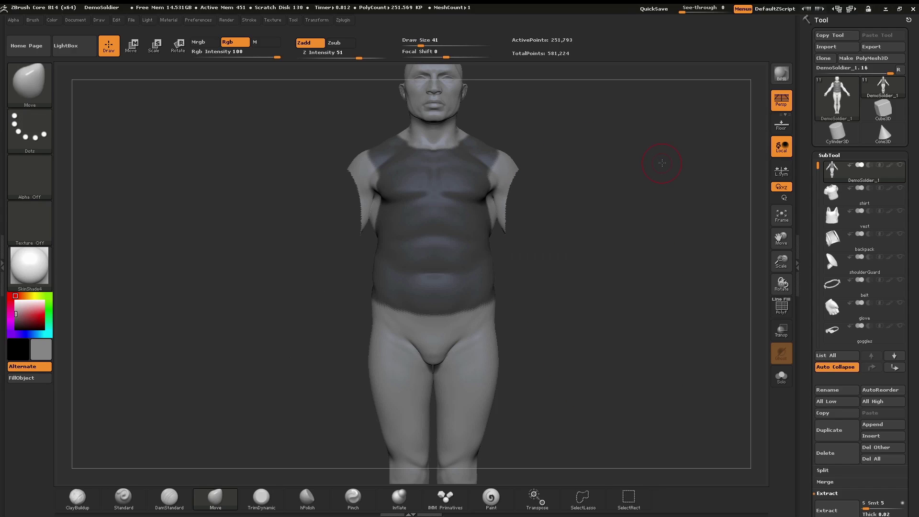
# Extend the mask over the upper back toward the base of the neck
pyautogui.moveTo(646, 371)
pyautogui.mouseDown()
pyautogui.moveTo(601, 365)
pyautogui.moveTo(558, 219)
pyautogui.moveTo(525, 246)
pyautogui.moveTo(510, 222)
pyautogui.moveTo(497, 229)
pyautogui.moveTo(564, 289)
pyautogui.mouseUp()
pyautogui.moveTo(526, 195); pyautogui.dragTo(540, 287)
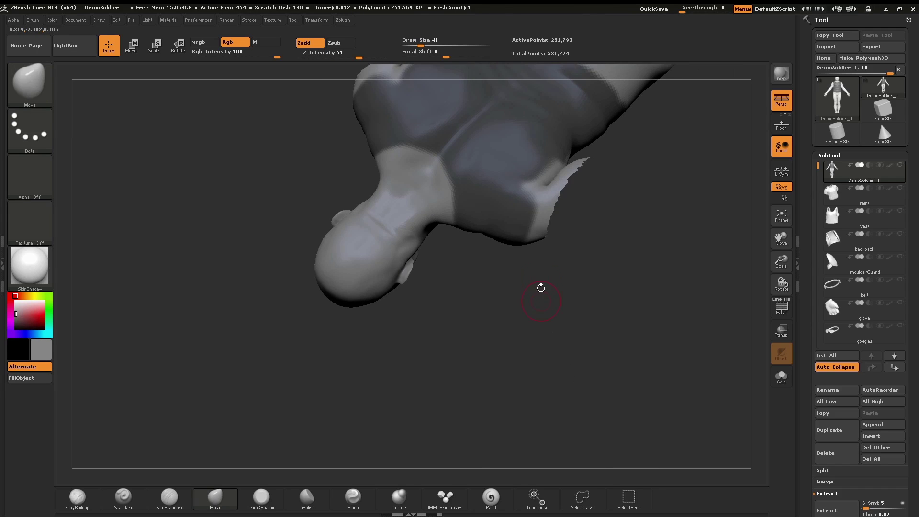
pyautogui.keyDown('ctrl'); pyautogui.moveTo(466, 200); pyautogui.dragTo(425, 168); pyautogui.keyUp('ctrl')
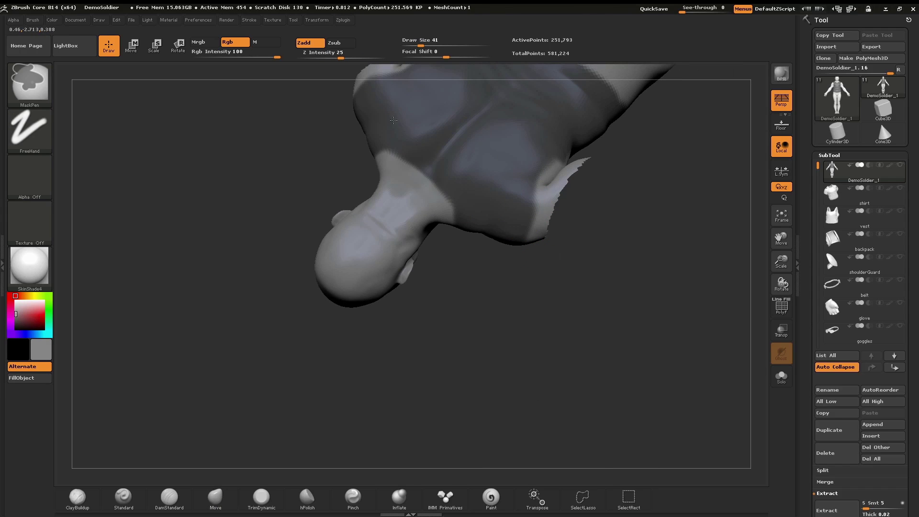
pyautogui.moveTo(490, 148)
pyautogui.mouseDown(button='right')
pyautogui.moveTo(523, 166)
pyautogui.moveTo(544, 211)
pyautogui.moveTo(560, 148)
pyautogui.mouseUp(button='right')
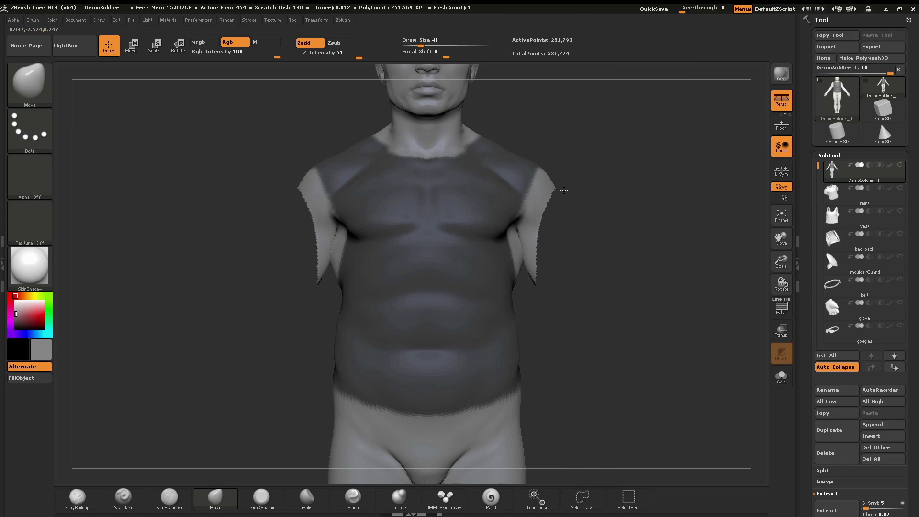
# Erase the mask around the base of the neck to shape a wide, rounded neckline
pyautogui.moveTo(613, 209); pyautogui.dragTo(602, 251)
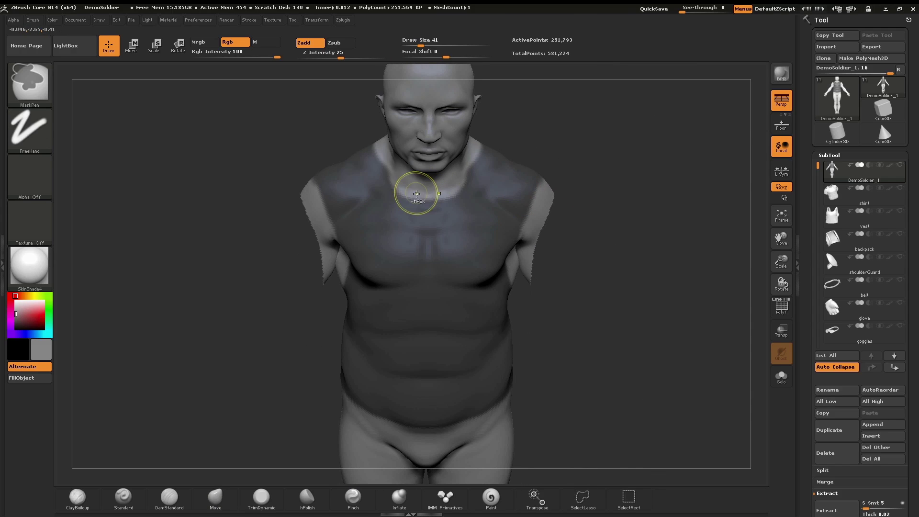
pyautogui.moveTo(417, 194)
pyautogui.keyDown('ctrl'); pyautogui.keyDown('alt'); pyautogui.mouseDown()
pyautogui.moveTo(371, 158)
pyautogui.moveTo(430, 196)
pyautogui.mouseUp(); pyautogui.keyUp('alt'); pyautogui.keyUp('ctrl')
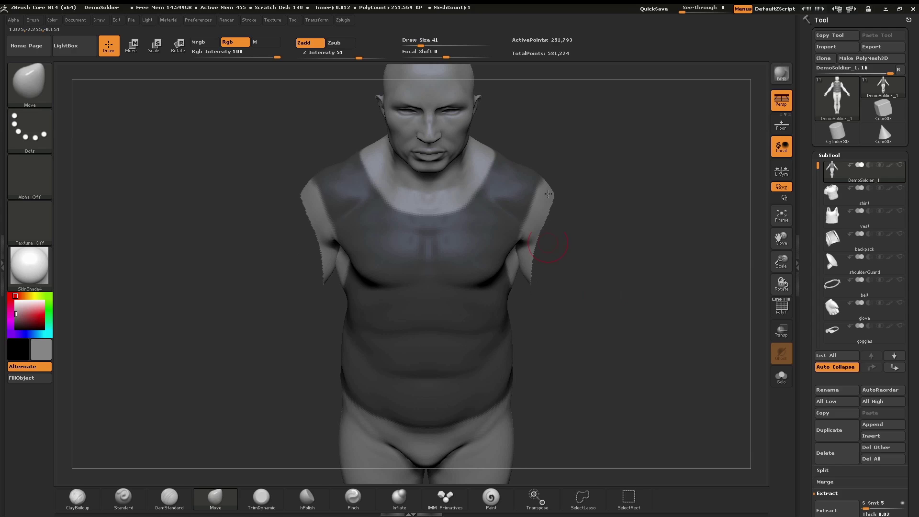
pyautogui.keyDown('alt'); pyautogui.moveTo(553, 287); pyautogui.dragTo(579, 195); pyautogui.keyUp('alt')
pyautogui.moveTo(615, 321); pyautogui.dragTo(638, 318)
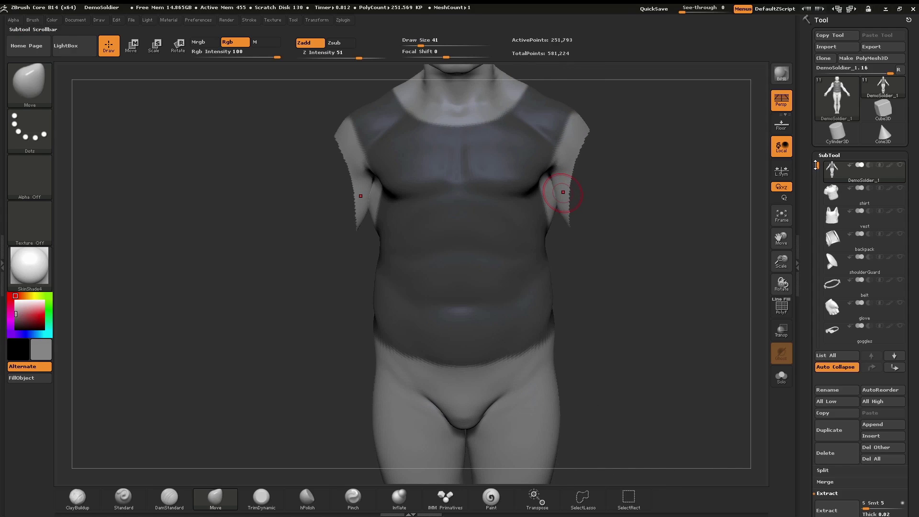
# Turn on double-sided display for the body in the Display Properties
pyautogui.scroll(-5, 806, 118)
pyautogui.moveTo(806, 119); pyautogui.dragTo(805, 108)
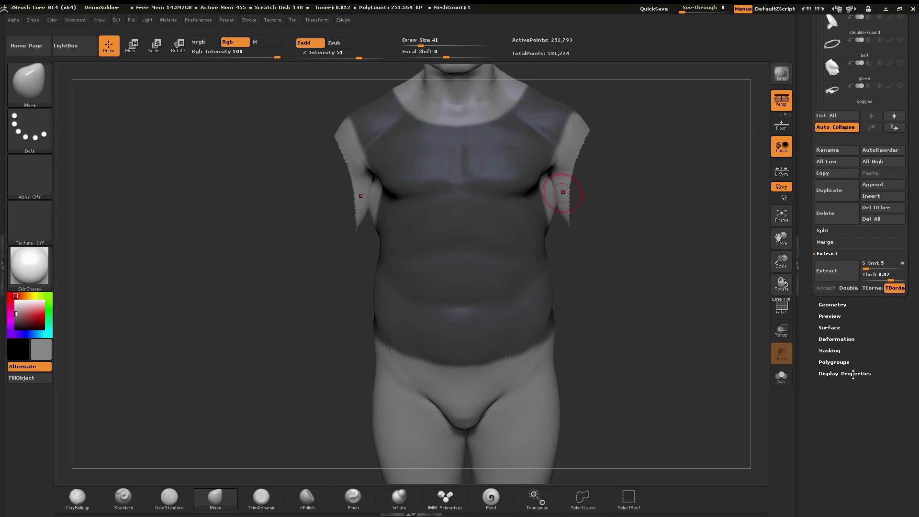
pyautogui.click(852, 374)
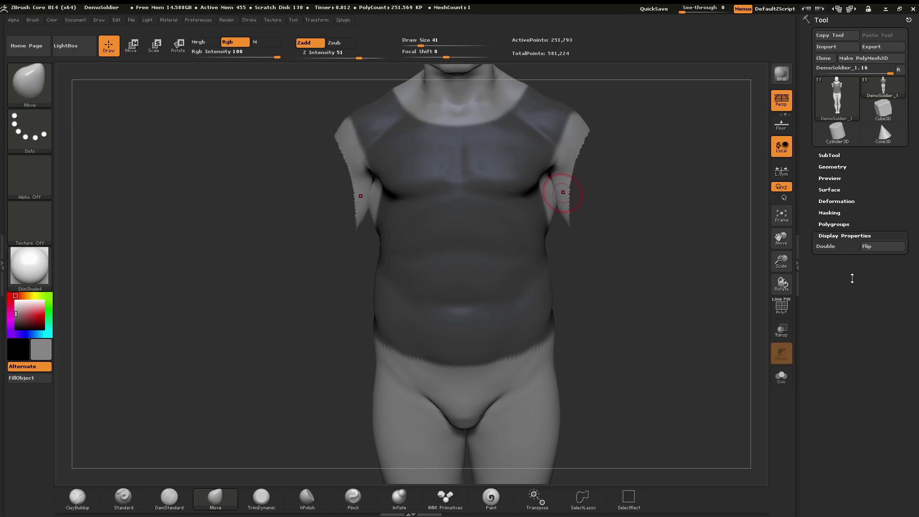
pyautogui.click(835, 247)
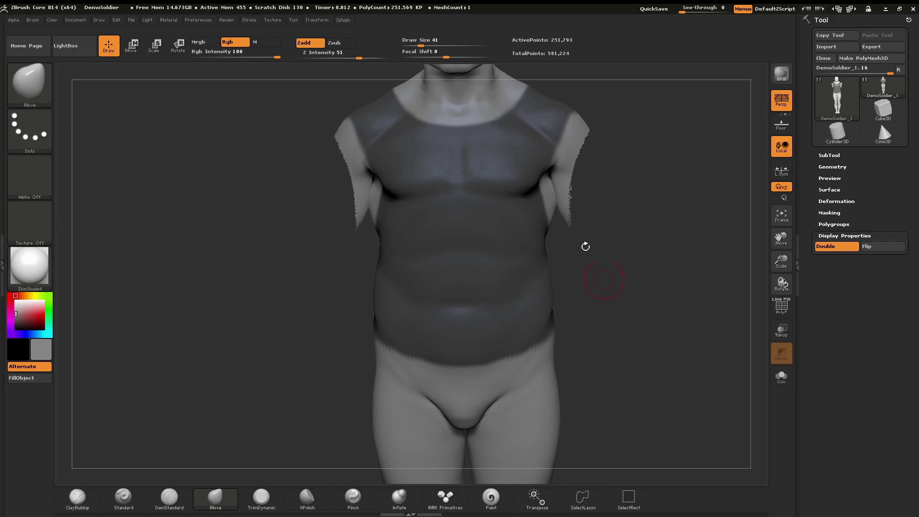
# Hide more of the leftover upper-arm geometry beside the armpits with a lasso selection
pyautogui.moveTo(585, 246)
pyautogui.mouseDown()
pyautogui.moveTo(508, 242)
pyautogui.moveTo(560, 239)
pyautogui.moveTo(516, 238)
pyautogui.moveTo(565, 211)
pyautogui.mouseUp()
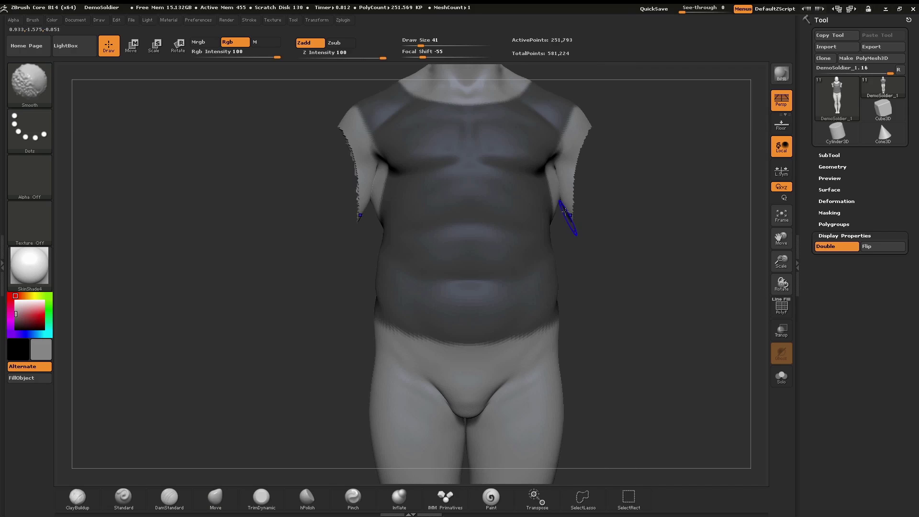
pyautogui.moveTo(565, 211)
pyautogui.keyDown('ctrl'); pyautogui.mouseDown(button='right')
pyautogui.moveTo(580, 232)
pyautogui.moveTo(617, 238)
pyautogui.mouseUp(button='right'); pyautogui.keyUp('ctrl')
pyautogui.moveTo(616, 208)
pyautogui.keyDown('ctrl'); pyautogui.keyDown('shift'); pyautogui.mouseDown()
pyautogui.moveTo(608, 261)
pyautogui.moveTo(568, 242)
pyautogui.moveTo(556, 205)
pyautogui.moveTo(616, 134)
pyautogui.mouseUp(); pyautogui.keyUp('shift'); pyautogui.keyUp('ctrl')
pyautogui.keyDown('ctrl'); pyautogui.keyDown('alt'); pyautogui.keyDown('shift'); pyautogui.moveTo(668, 182); pyautogui.dragTo(680, 216); pyautogui.keyUp('shift'); pyautogui.keyUp('alt'); pyautogui.keyUp('ctrl')
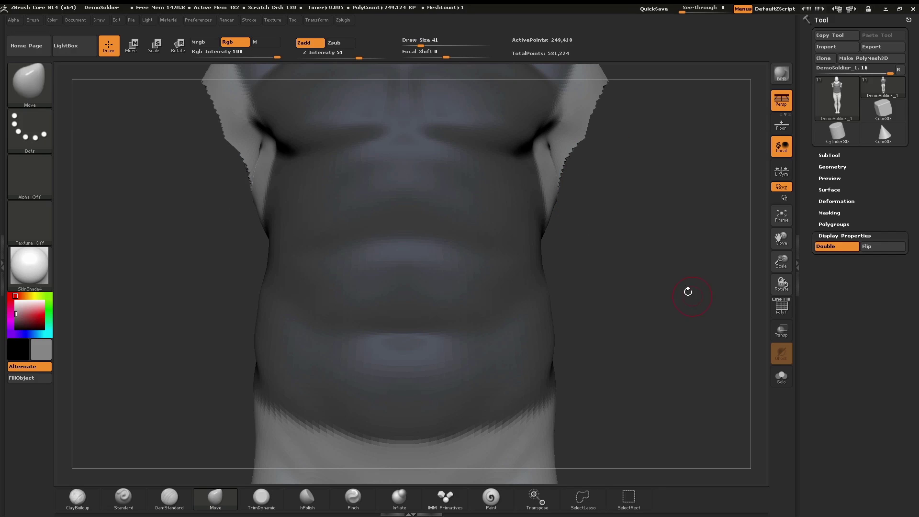
# Clean up the mask edge around the armholes, from beneath the armpits up to the front of the shoulders
pyautogui.moveTo(687, 289)
pyautogui.mouseDown()
pyautogui.moveTo(675, 277)
pyautogui.moveTo(632, 280)
pyautogui.mouseUp()
pyautogui.moveTo(690, 263); pyautogui.dragTo(718, 263)
pyautogui.moveTo(521, 208)
pyautogui.keyDown('ctrl'); pyautogui.mouseDown()
pyautogui.moveTo(567, 225)
pyautogui.moveTo(503, 113)
pyautogui.moveTo(543, 209)
pyautogui.moveTo(624, 228)
pyautogui.mouseUp(); pyautogui.keyUp('ctrl')
pyautogui.moveTo(701, 254)
pyautogui.mouseDown()
pyautogui.moveTo(654, 260)
pyautogui.moveTo(661, 273)
pyautogui.moveTo(652, 246)
pyautogui.moveTo(679, 258)
pyautogui.moveTo(682, 251)
pyautogui.mouseUp()
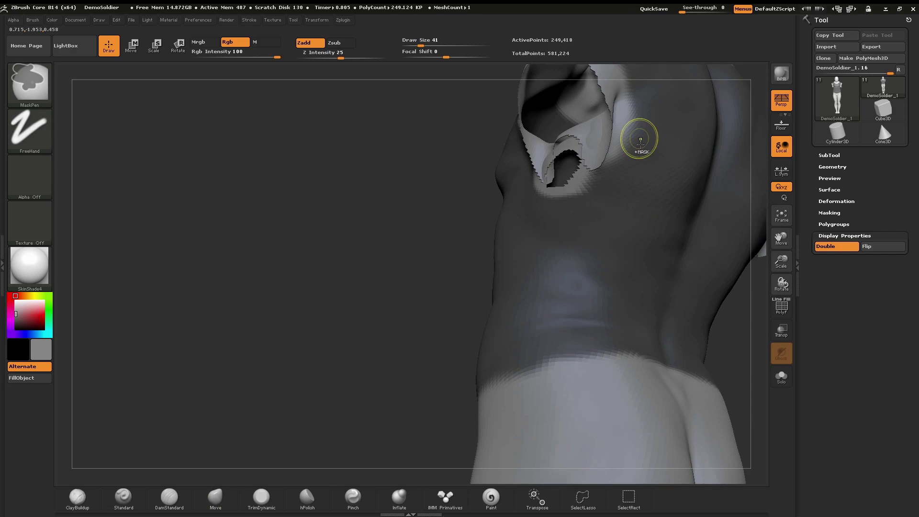
pyautogui.moveTo(732, 193)
pyautogui.mouseDown()
pyautogui.moveTo(621, 126)
pyautogui.moveTo(583, 192)
pyautogui.mouseUp()
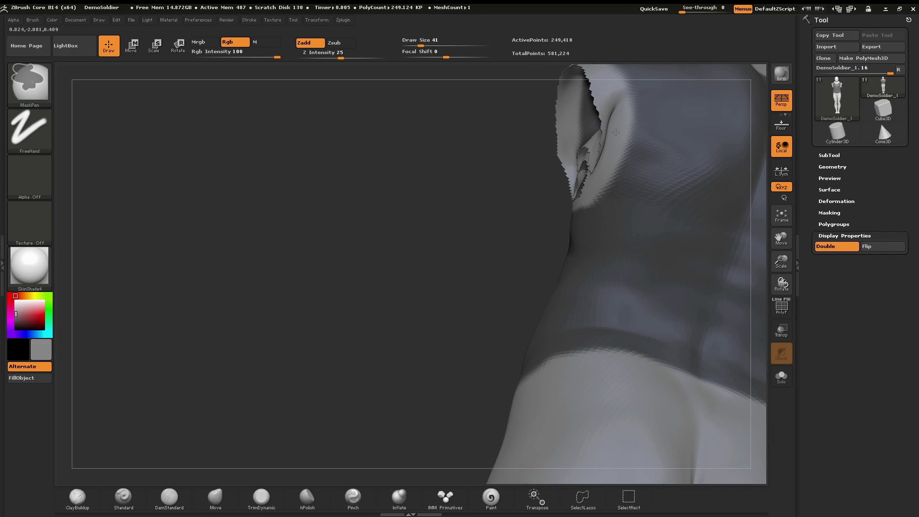
pyautogui.moveTo(526, 205)
pyautogui.mouseDown()
pyautogui.moveTo(575, 200)
pyautogui.moveTo(560, 205)
pyautogui.moveTo(516, 186)
pyautogui.moveTo(508, 103)
pyautogui.mouseUp()
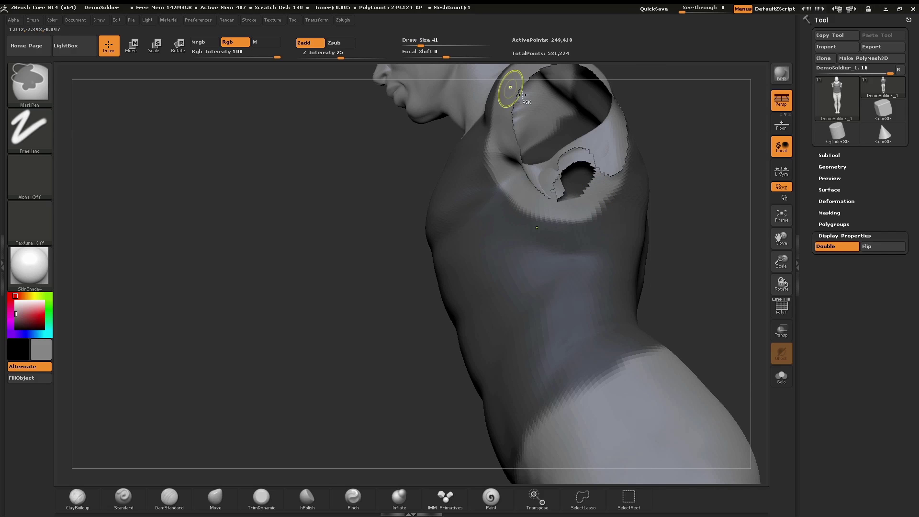
# Erase the mask on the upper chest into a deep V neckline and re-mask its lower tip to square it off
pyautogui.moveTo(599, 187)
pyautogui.mouseDown(button='right')
pyautogui.moveTo(629, 209)
pyautogui.moveTo(672, 218)
pyautogui.moveTo(664, 375)
pyautogui.moveTo(617, 327)
pyautogui.mouseUp(button='right')
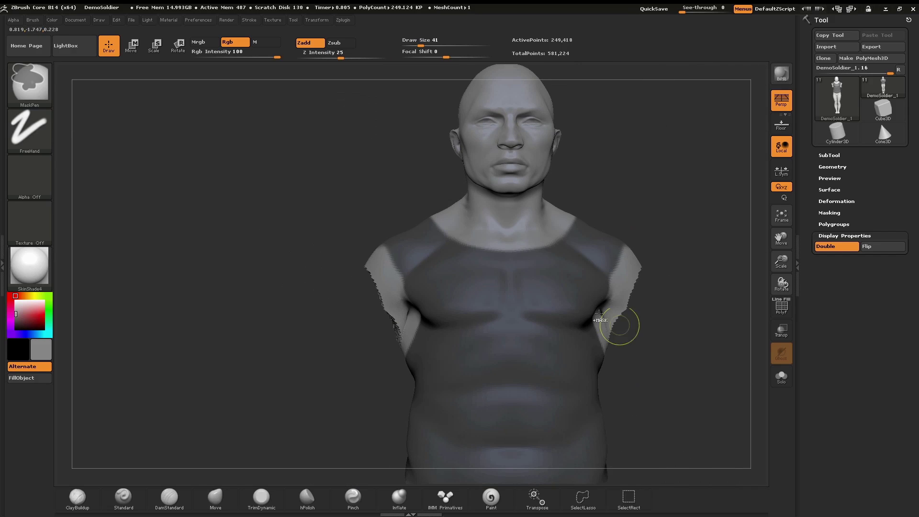
pyautogui.moveTo(482, 236)
pyautogui.keyDown('ctrl'); pyautogui.keyDown('alt'); pyautogui.mouseDown()
pyautogui.moveTo(506, 320)
pyautogui.moveTo(457, 242)
pyautogui.mouseUp(); pyautogui.keyUp('alt'); pyautogui.keyUp('ctrl')
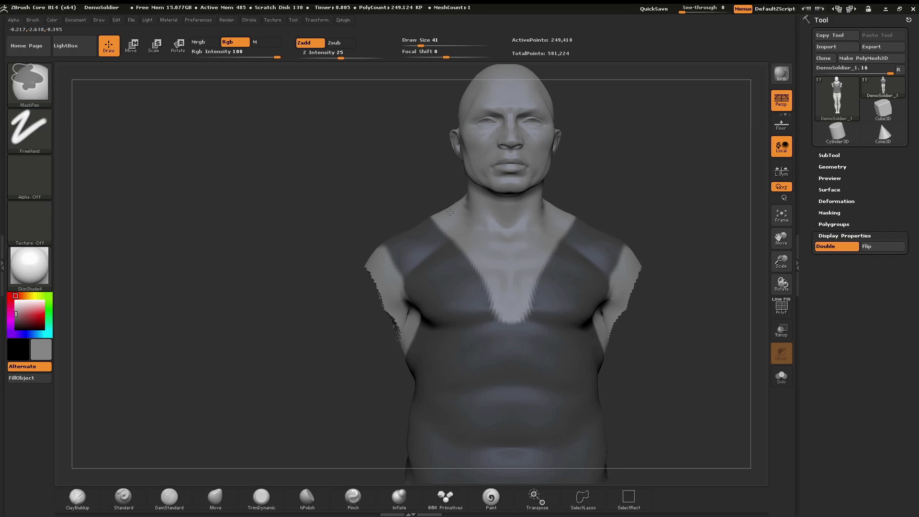
pyautogui.moveTo(492, 314)
pyautogui.keyDown('ctrl'); pyautogui.mouseDown()
pyautogui.moveTo(470, 300)
pyautogui.moveTo(529, 293)
pyautogui.moveTo(517, 300)
pyautogui.mouseUp(); pyautogui.keyUp('ctrl')
pyautogui.moveTo(666, 328)
pyautogui.mouseDown()
pyautogui.moveTo(652, 344)
pyautogui.moveTo(670, 355)
pyautogui.moveTo(654, 382)
pyautogui.moveTo(581, 371)
pyautogui.mouseUp()
pyautogui.keyDown('ctrl'); pyautogui.moveTo(580, 371); pyautogui.dragTo(606, 380, button='right'); pyautogui.keyUp('ctrl')
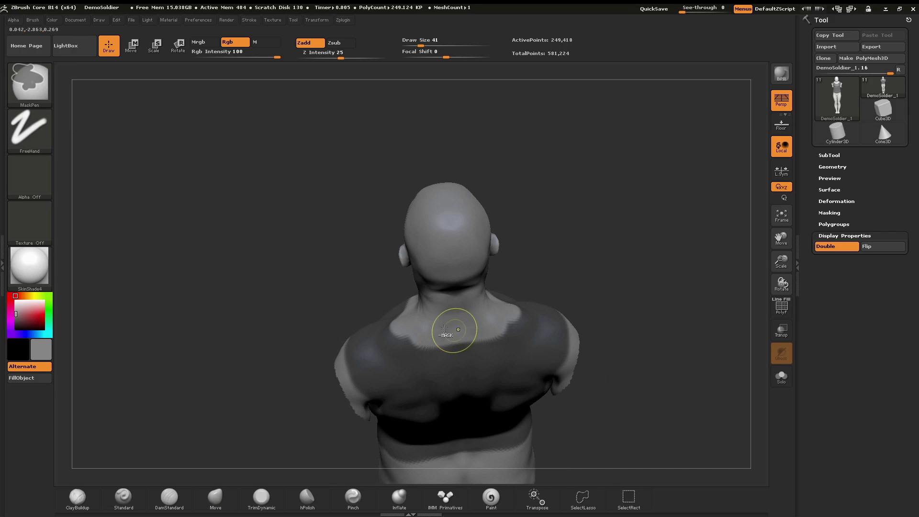
# Show all hidden parts of the body again, including both arms
pyautogui.moveTo(637, 370)
pyautogui.mouseDown()
pyautogui.moveTo(578, 369)
pyautogui.moveTo(660, 347)
pyautogui.moveTo(594, 389)
pyautogui.moveTo(647, 263)
pyautogui.moveTo(634, 283)
pyautogui.mouseUp()
pyautogui.hotkey('ctrl', 'shift')
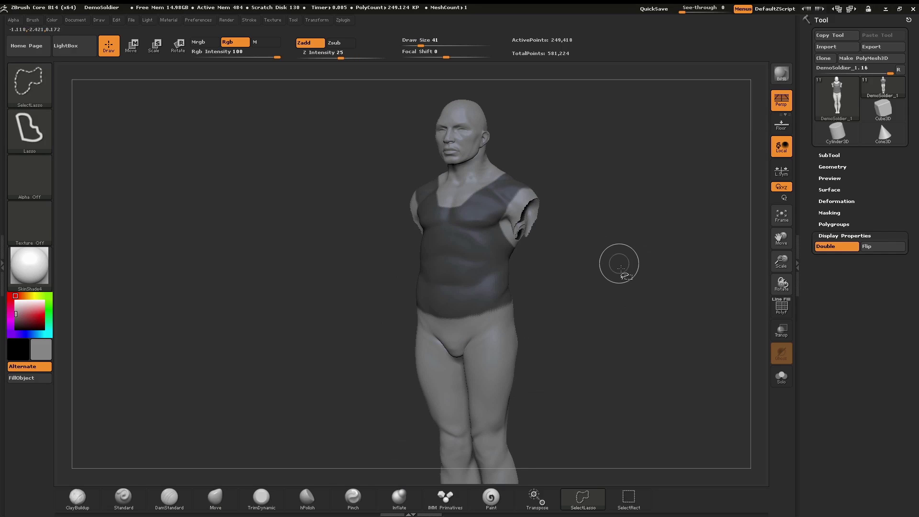
pyautogui.keyDown('ctrl'); pyautogui.keyDown('shift'); pyautogui.click(626, 264); pyautogui.keyUp('shift'); pyautogui.keyUp('ctrl')
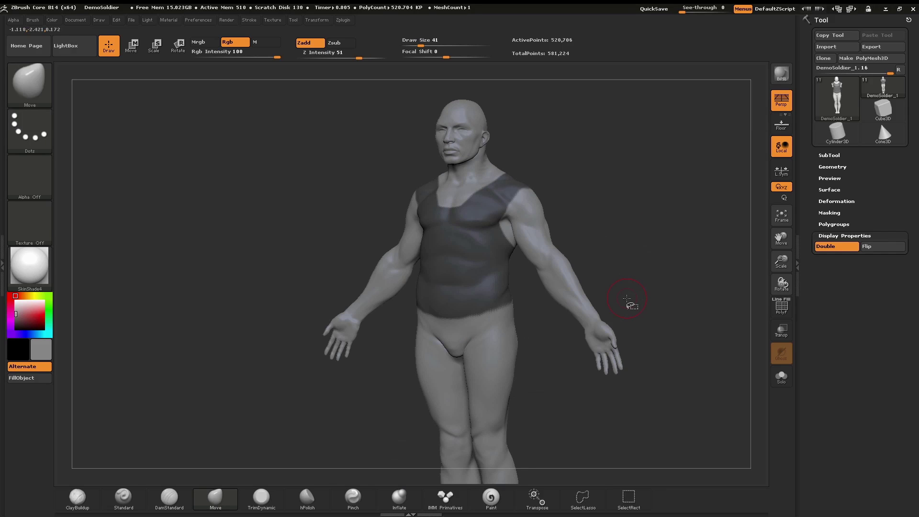
# Preview an extraction of the masked vest area from the body using the existing thickness and smoothing settings
pyautogui.click(835, 154)
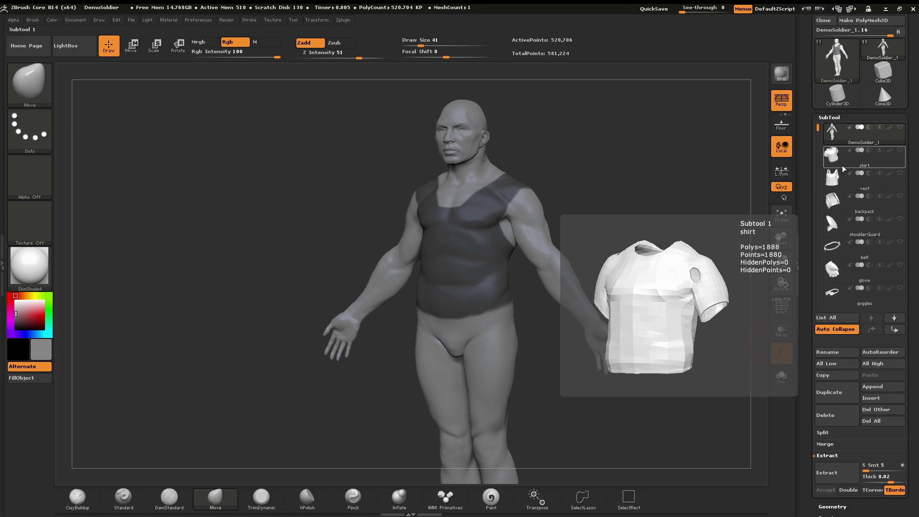
pyautogui.moveTo(910, 365); pyautogui.dragTo(911, 224)
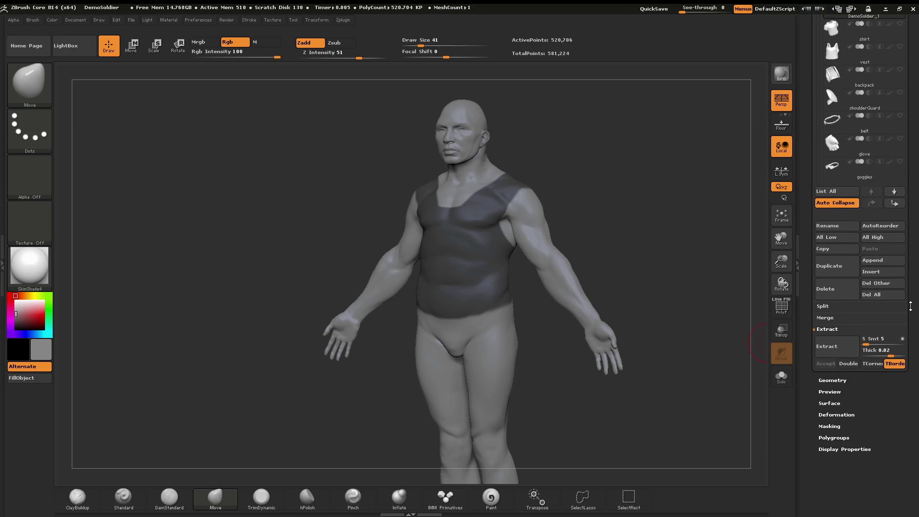
pyautogui.click(835, 347)
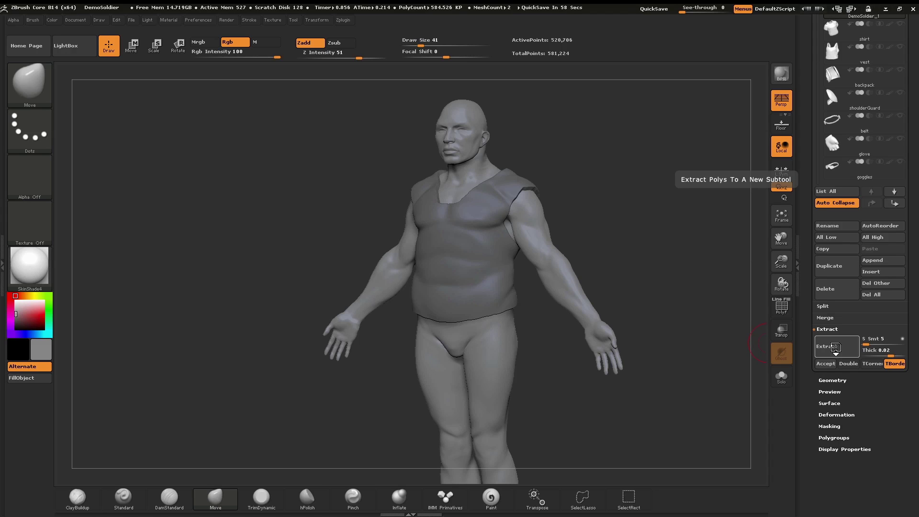
pyautogui.moveTo(661, 307)
pyautogui.mouseDown()
pyautogui.moveTo(666, 316)
pyautogui.moveTo(654, 323)
pyautogui.mouseUp()
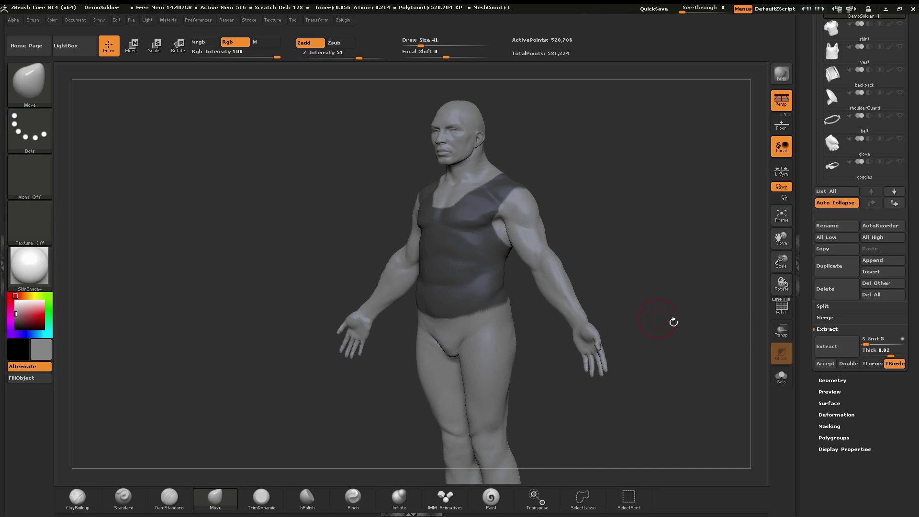
pyautogui.click(831, 352)
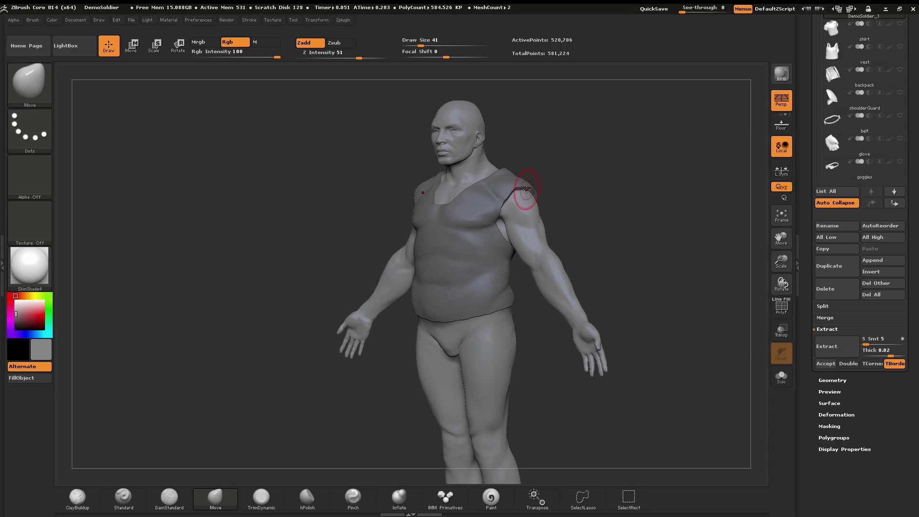
# Set the extraction thickness to 0.01 and preview the thinner vest on the body
pyautogui.click(894, 352)
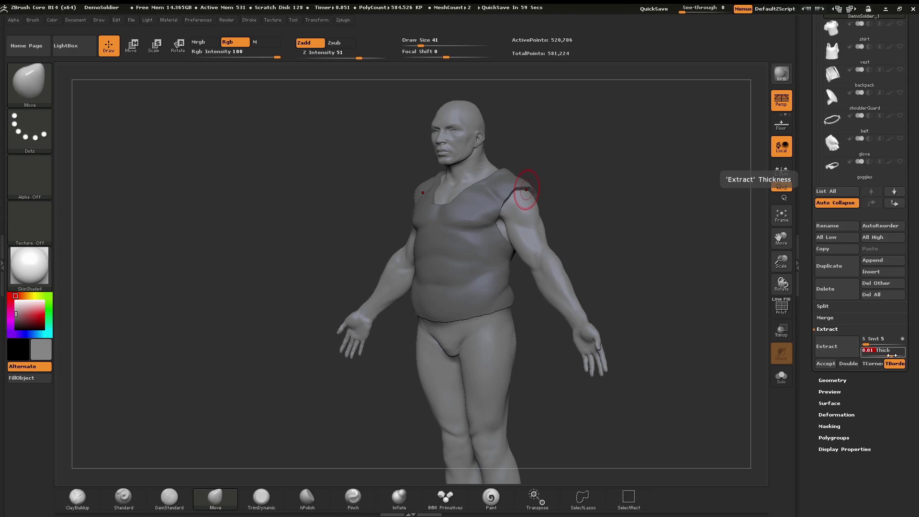
pyautogui.press('Return')
pyautogui.click(834, 348)
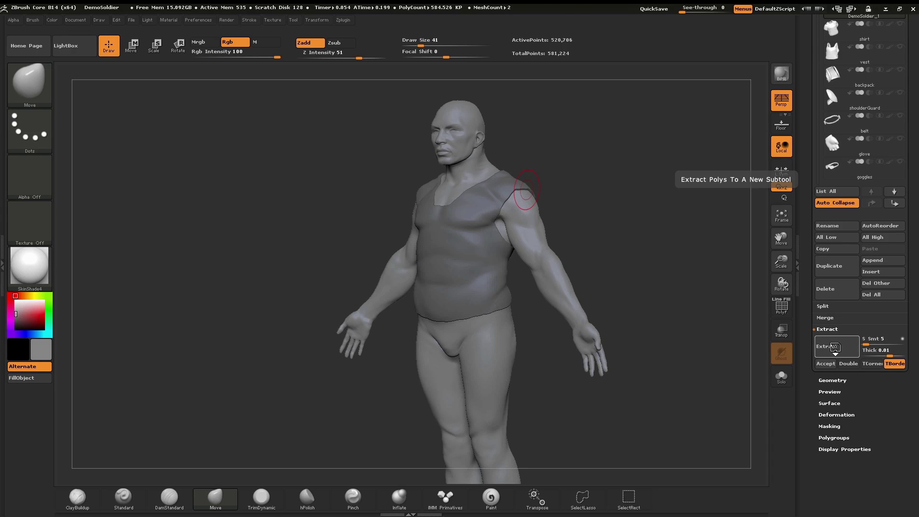
pyautogui.moveTo(658, 365); pyautogui.dragTo(668, 322)
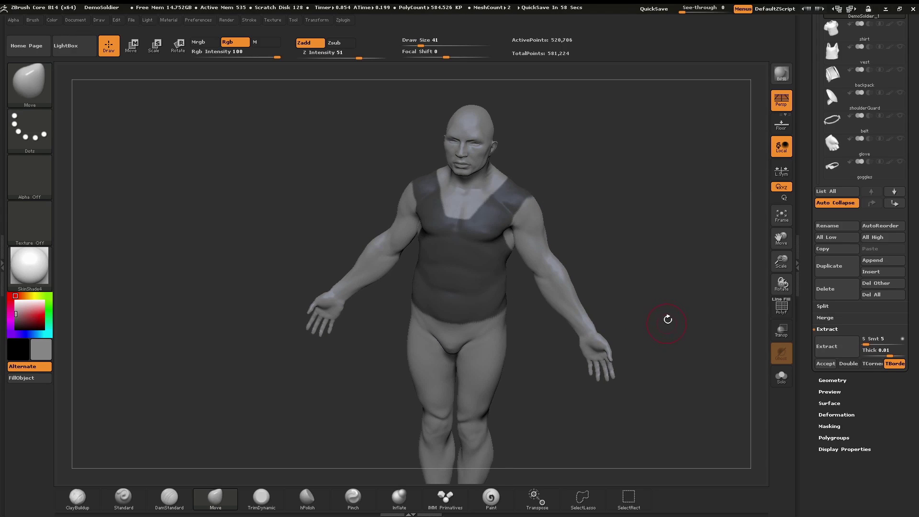
# Set the extraction smoothing (S Smt) to 0 and preview the vest edges around the neckline and armholes
pyautogui.keyDown('alt'); pyautogui.moveTo(667, 319); pyautogui.dragTo(641, 356, button='right'); pyautogui.keyUp('alt')
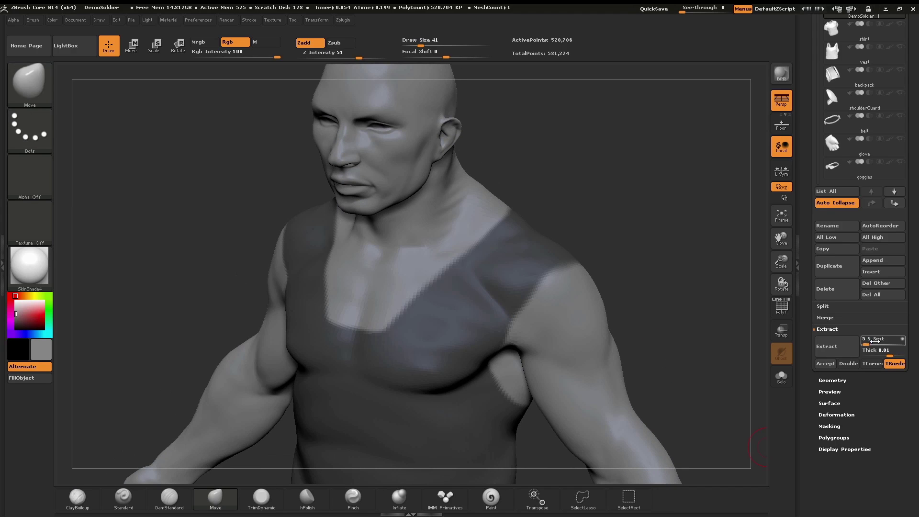
pyautogui.moveTo(874, 344); pyautogui.dragTo(856, 345)
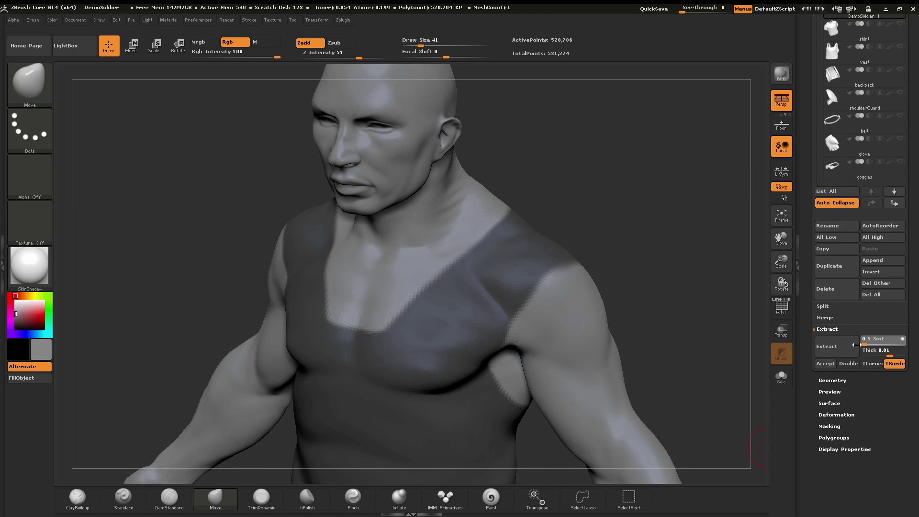
pyautogui.click(828, 347)
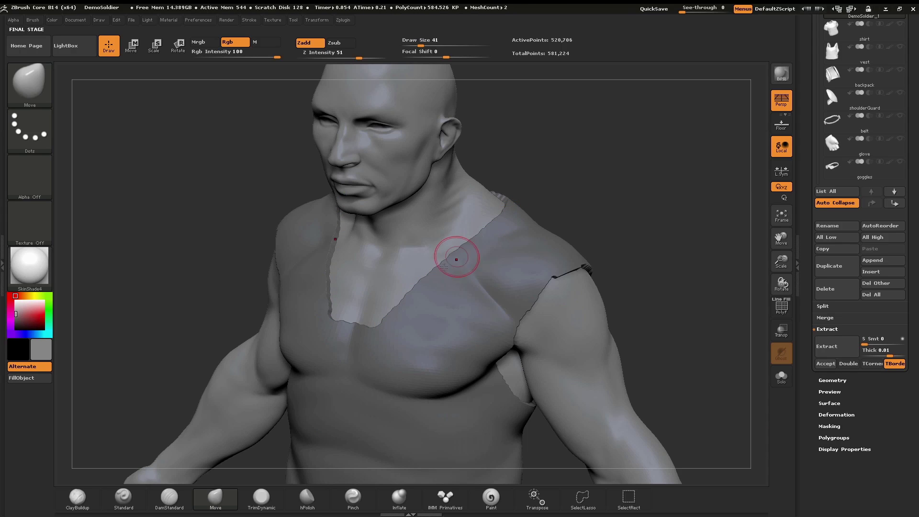
# Set the extraction smoothing (S Smt) to 10, extract the vest and accept it as a new SubTool
pyautogui.click(864, 343)
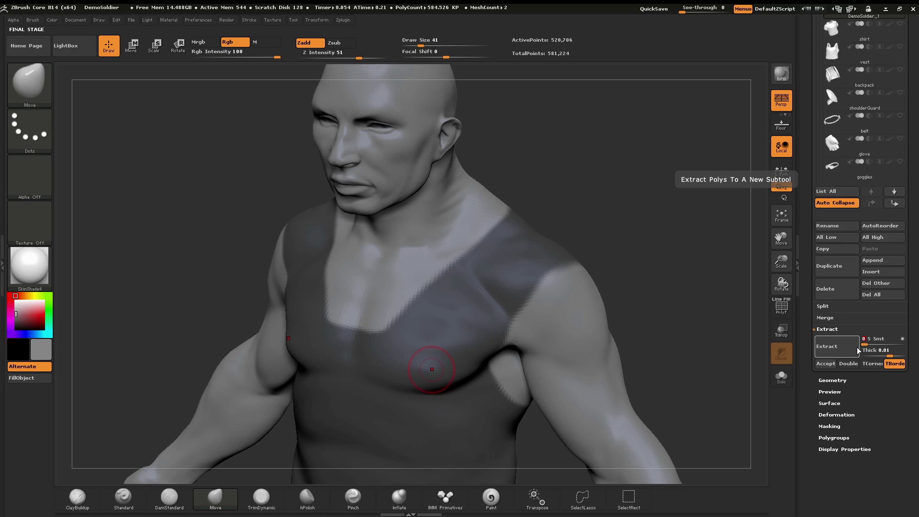
pyautogui.click(828, 346)
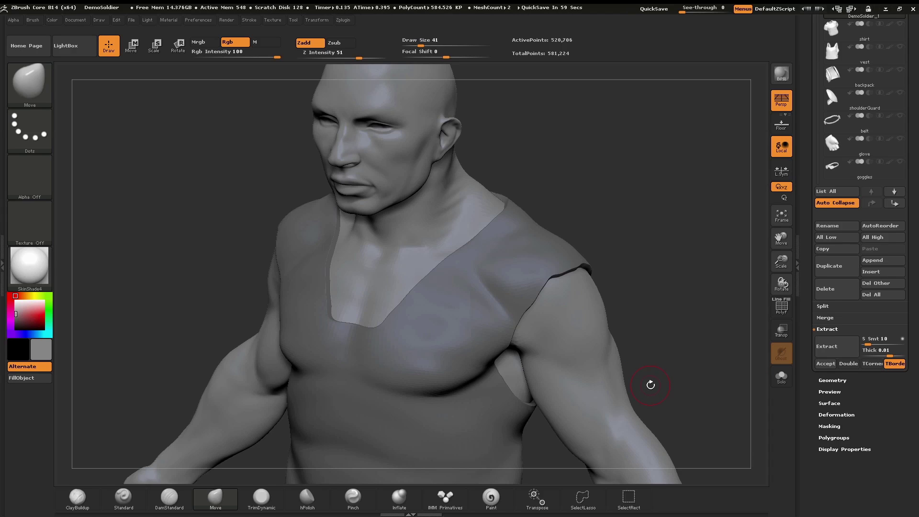
pyautogui.click(826, 364)
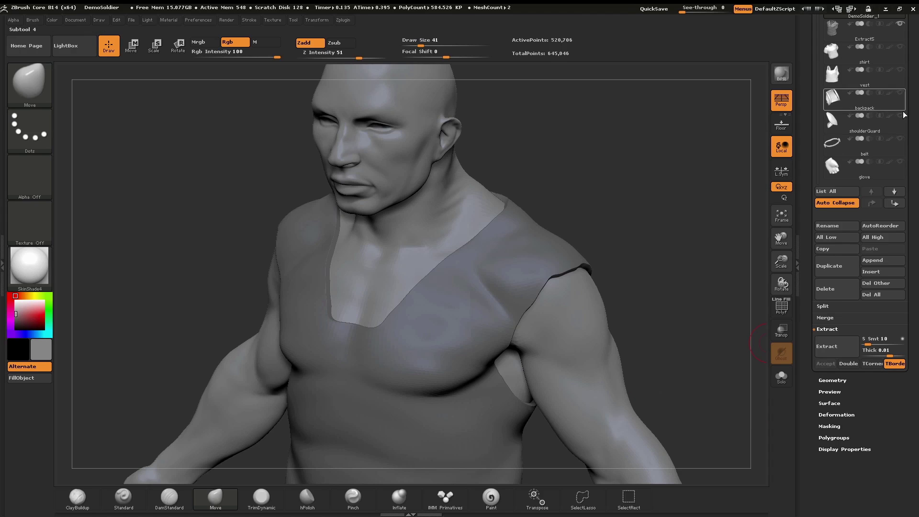
# Make the newly extracted vest the active SubTool
pyautogui.moveTo(911, 111); pyautogui.dragTo(911, 275)
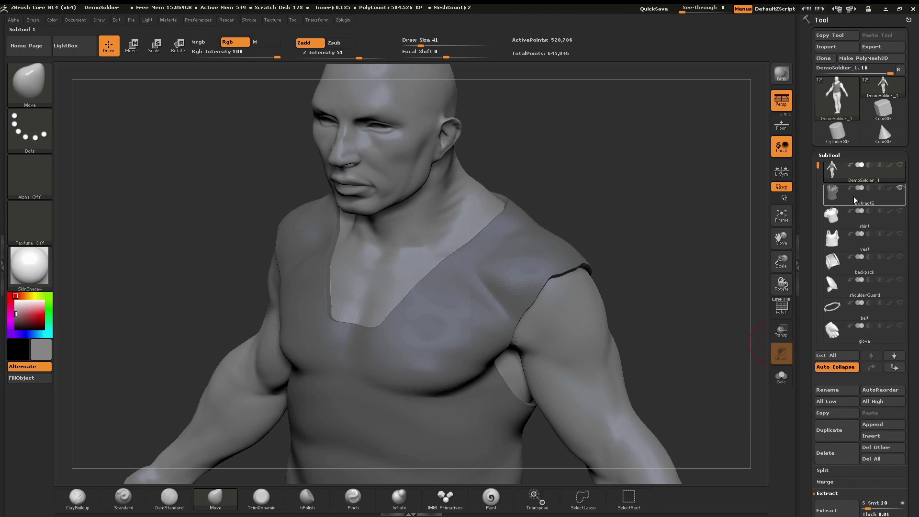
pyautogui.moveTo(838, 197)
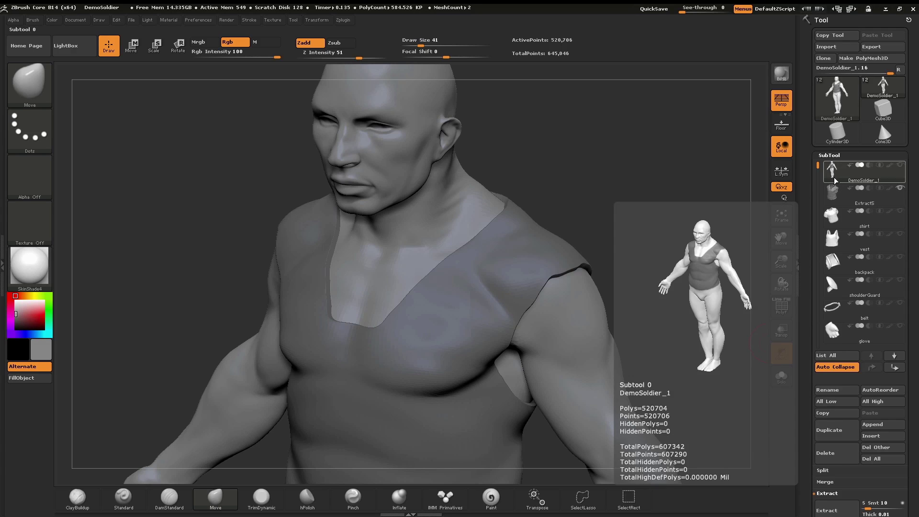
pyautogui.click(837, 197)
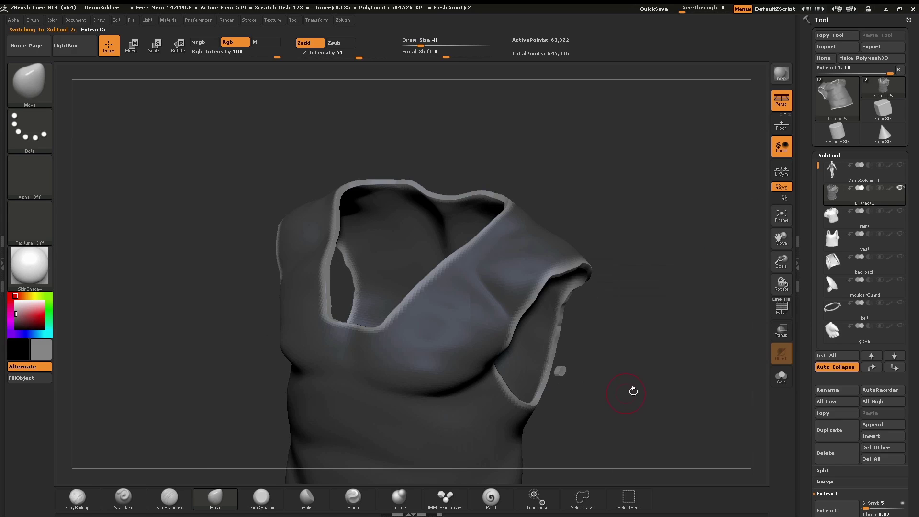
# Hide the stray floating piece beside one armhole of the vest with a lasso selection
pyautogui.moveTo(638, 388)
pyautogui.mouseDown()
pyautogui.moveTo(614, 403)
pyautogui.moveTo(653, 348)
pyautogui.moveTo(595, 365)
pyautogui.moveTo(581, 314)
pyautogui.mouseUp()
pyautogui.keyDown('alt'); pyautogui.moveTo(581, 314); pyautogui.dragTo(554, 288, button='right'); pyautogui.keyUp('alt')
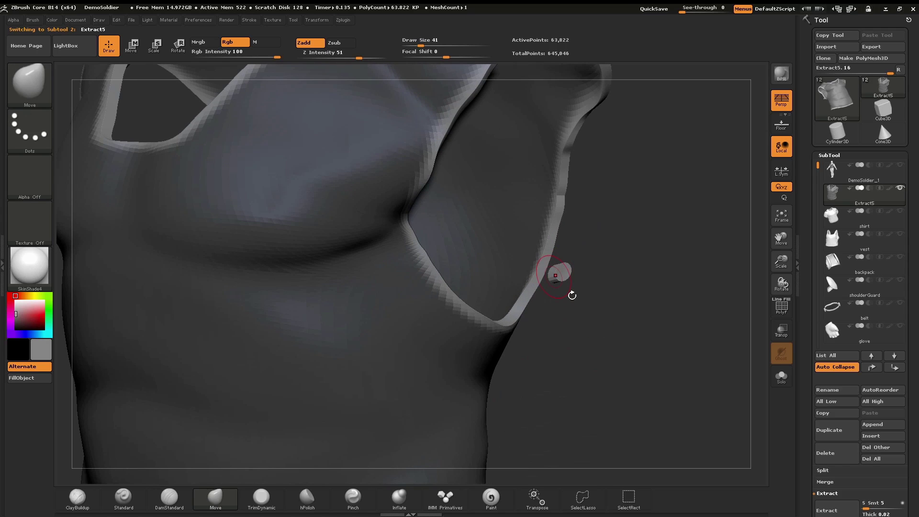
pyautogui.moveTo(572, 295); pyautogui.dragTo(650, 319)
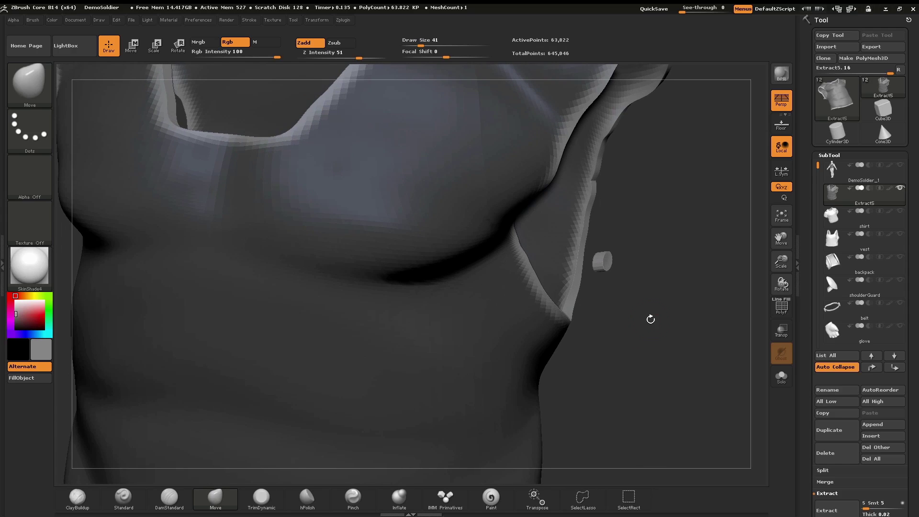
pyautogui.hotkey('ctrl', 'shift')
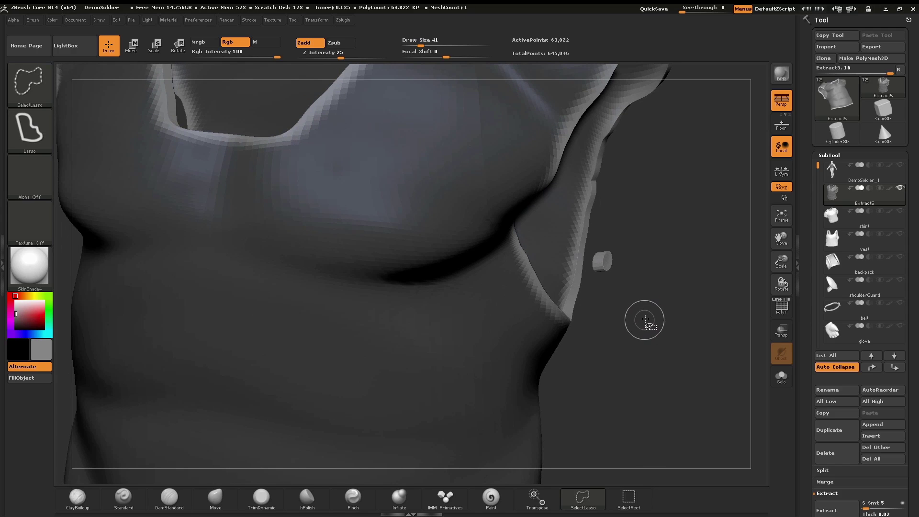
pyautogui.moveTo(632, 231)
pyautogui.keyDown('ctrl'); pyautogui.keyDown('shift'); pyautogui.mouseDown()
pyautogui.moveTo(617, 300)
pyautogui.moveTo(589, 290)
pyautogui.moveTo(589, 246)
pyautogui.moveTo(600, 233)
pyautogui.mouseUp(); pyautogui.keyUp('shift'); pyautogui.keyUp('ctrl')
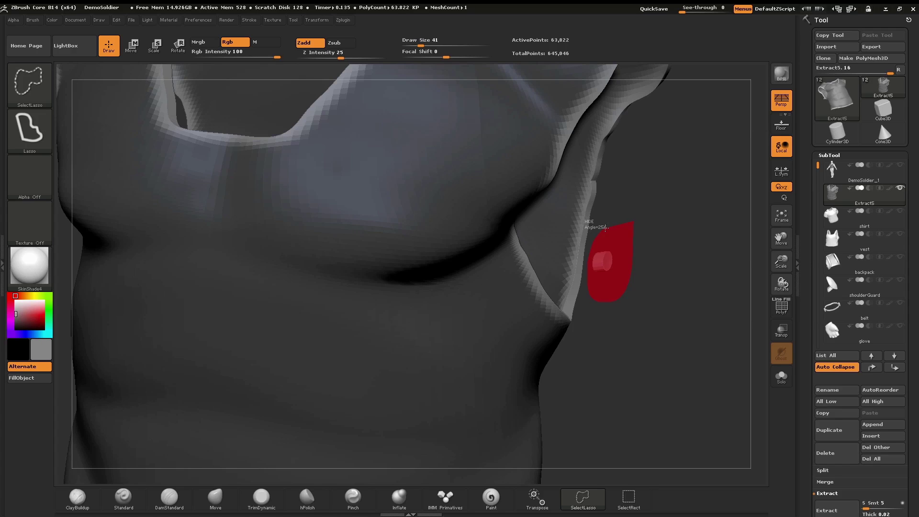
pyautogui.keyDown('ctrl'); pyautogui.keyDown('alt'); pyautogui.keyDown('shift'); pyautogui.moveTo(605, 227); pyautogui.dragTo(605, 228); pyautogui.keyUp('shift'); pyautogui.keyUp('alt'); pyautogui.keyUp('ctrl')
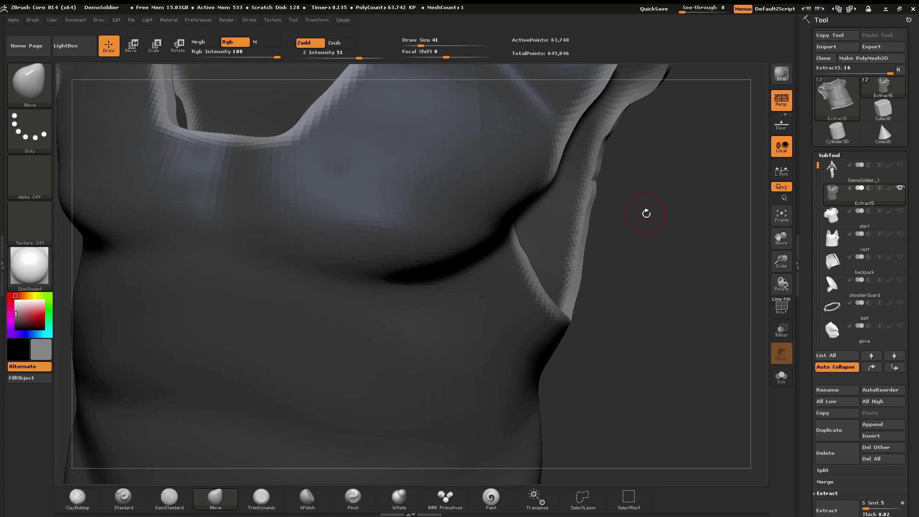
# Hide the matching stray piece beside the opposite armhole and frame the vest in view
pyautogui.keyDown('ctrl'); pyautogui.moveTo(640, 376); pyautogui.dragTo(625, 311, button='right'); pyautogui.keyUp('ctrl')
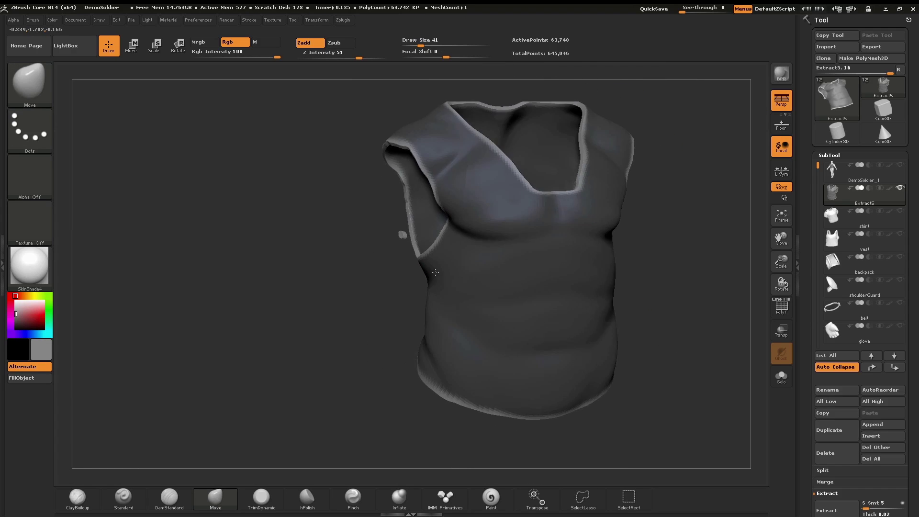
pyautogui.keyDown('ctrl'); pyautogui.moveTo(433, 268); pyautogui.dragTo(481, 335, button='right'); pyautogui.keyUp('ctrl')
pyautogui.moveTo(373, 188)
pyautogui.keyDown('ctrl'); pyautogui.keyDown('shift'); pyautogui.mouseDown()
pyautogui.moveTo(369, 249)
pyautogui.moveTo(402, 230)
pyautogui.moveTo(395, 211)
pyautogui.mouseUp(); pyautogui.keyUp('shift'); pyautogui.keyUp('ctrl')
pyautogui.press('f')
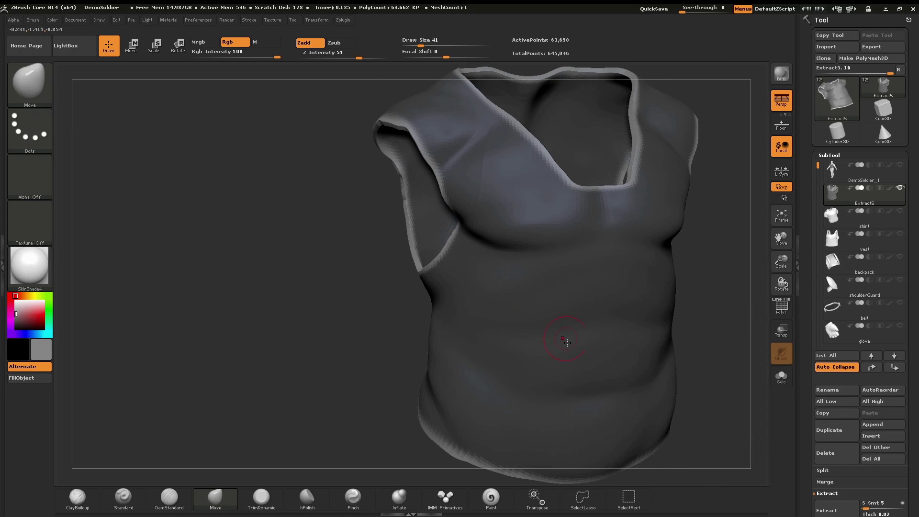
# Permanently delete the hidden stray geometry from the extracted vest
pyautogui.keyDown('shift'); pyautogui.moveTo(562, 336); pyautogui.dragTo(527, 341, button='right'); pyautogui.keyUp('shift')
pyautogui.keyDown('ctrl'); pyautogui.moveTo(570, 373); pyautogui.dragTo(540, 297, button='right'); pyautogui.keyUp('ctrl')
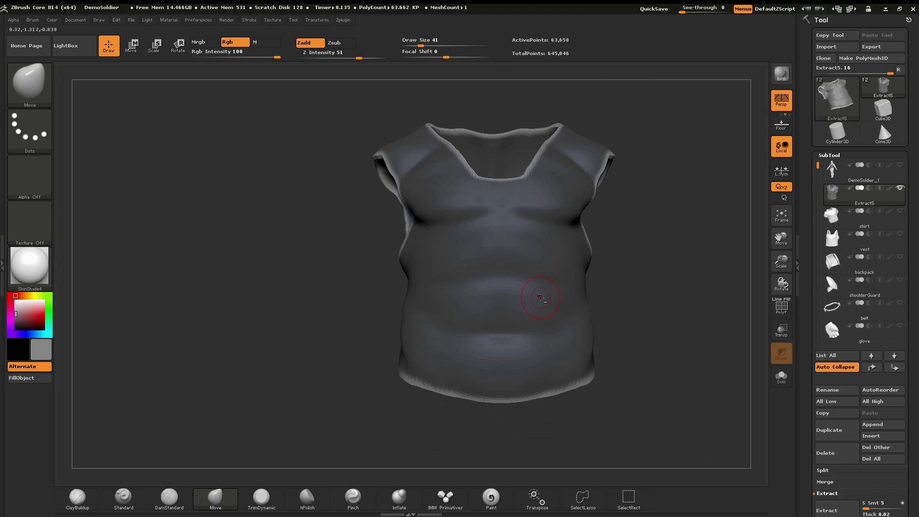
pyautogui.click(831, 155)
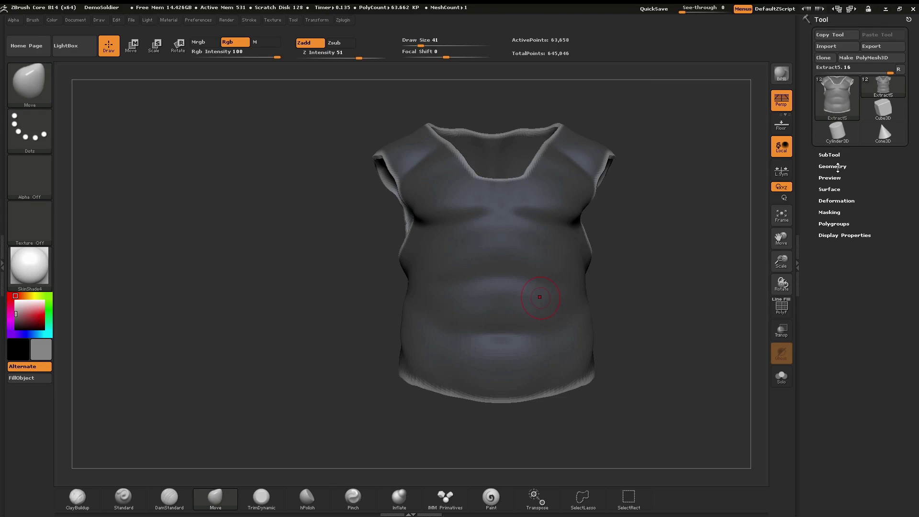
pyautogui.click(835, 166)
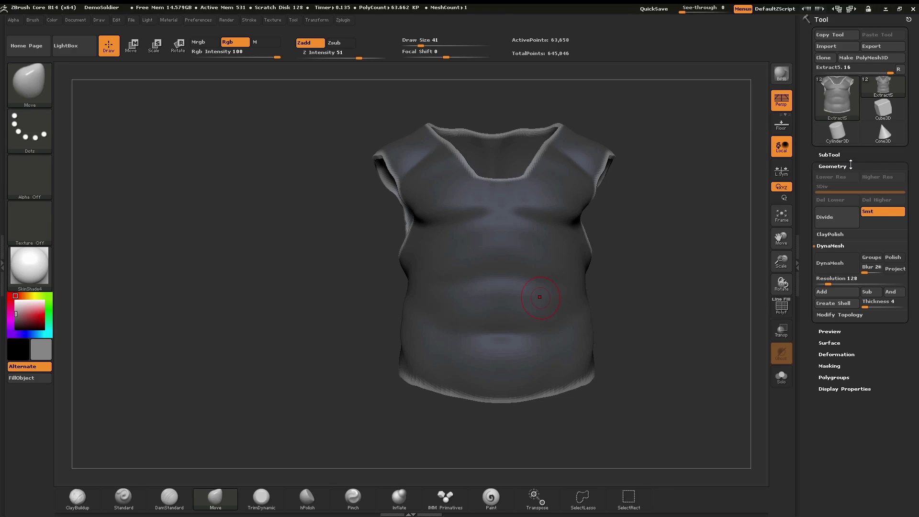
pyautogui.click(847, 315)
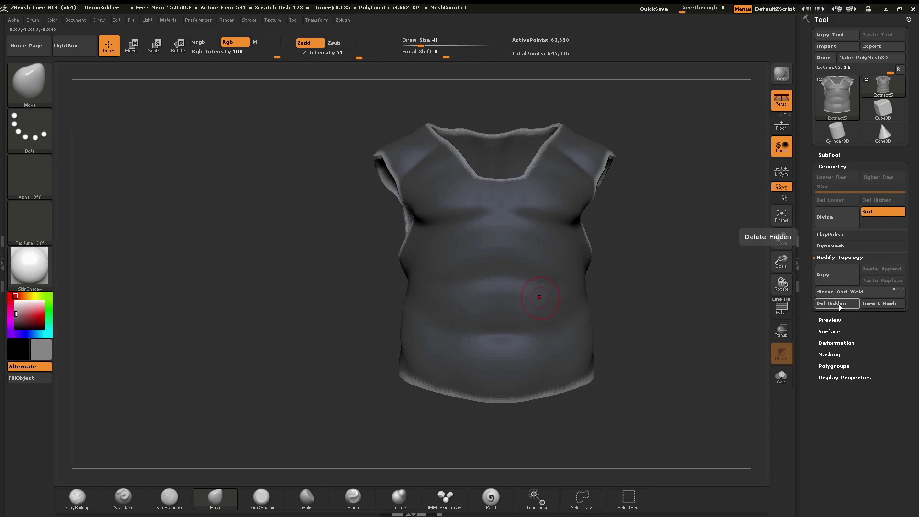
pyautogui.click(838, 303)
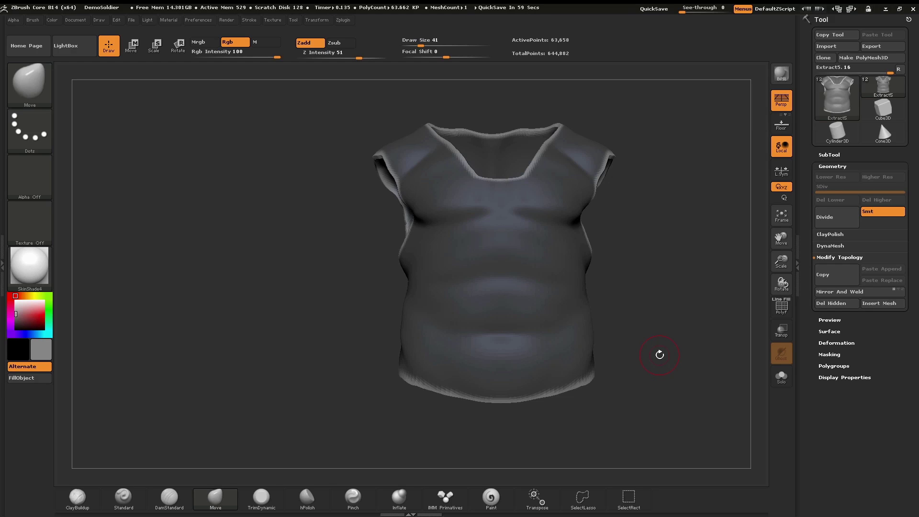
# Clear the mask from the extracted vest
pyautogui.moveTo(663, 374)
pyautogui.mouseDown()
pyautogui.moveTo(598, 378)
pyautogui.moveTo(696, 368)
pyautogui.moveTo(657, 379)
pyautogui.moveTo(665, 363)
pyautogui.moveTo(648, 376)
pyautogui.mouseUp()
pyautogui.moveTo(644, 368)
pyautogui.keyDown('ctrl'); pyautogui.mouseDown(button='right')
pyautogui.moveTo(649, 357)
pyautogui.moveTo(628, 365)
pyautogui.mouseUp(button='right'); pyautogui.keyUp('ctrl')
pyautogui.keyDown('alt'); pyautogui.moveTo(629, 366); pyautogui.dragTo(592, 377, button='right'); pyautogui.keyUp('alt')
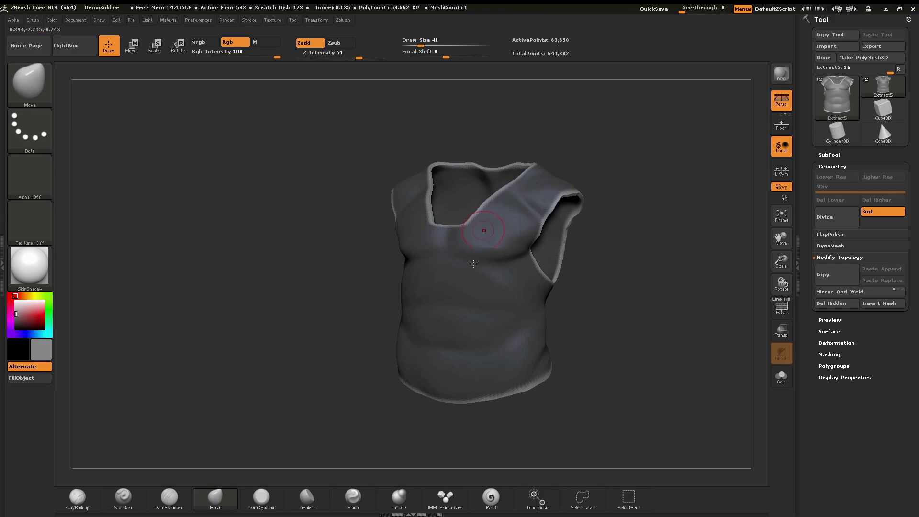
pyautogui.keyDown('alt'); pyautogui.moveTo(515, 312); pyautogui.dragTo(476, 303, button='right'); pyautogui.keyUp('alt')
pyautogui.moveTo(477, 304); pyautogui.dragTo(558, 332)
pyautogui.press('ctrl')
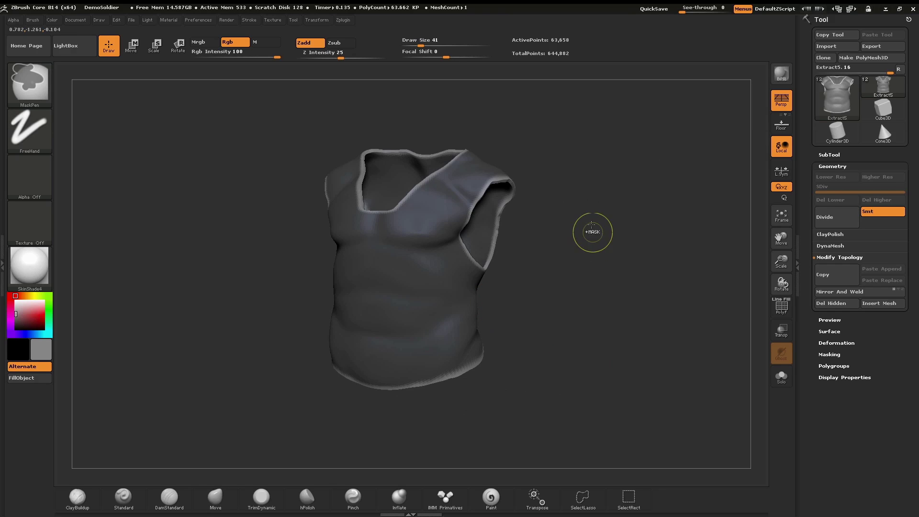
pyautogui.keyDown('ctrl'); pyautogui.moveTo(583, 167); pyautogui.dragTo(683, 371); pyautogui.keyUp('ctrl')
pyautogui.moveTo(590, 363)
pyautogui.mouseDown()
pyautogui.moveTo(648, 354)
pyautogui.moveTo(628, 324)
pyautogui.mouseUp()
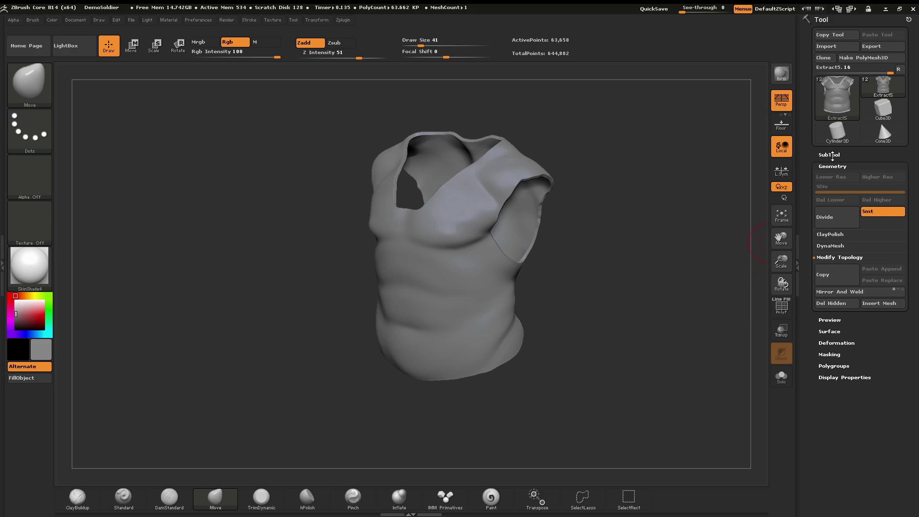
# Show the DemoSoldier body SubTool together with the extracted vest
pyautogui.click(828, 154)
pyautogui.click(899, 132)
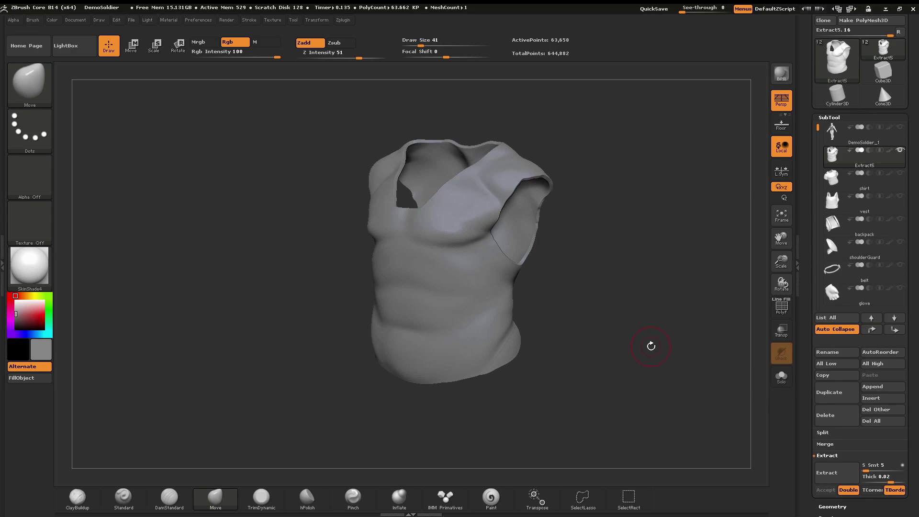
pyautogui.click(901, 128)
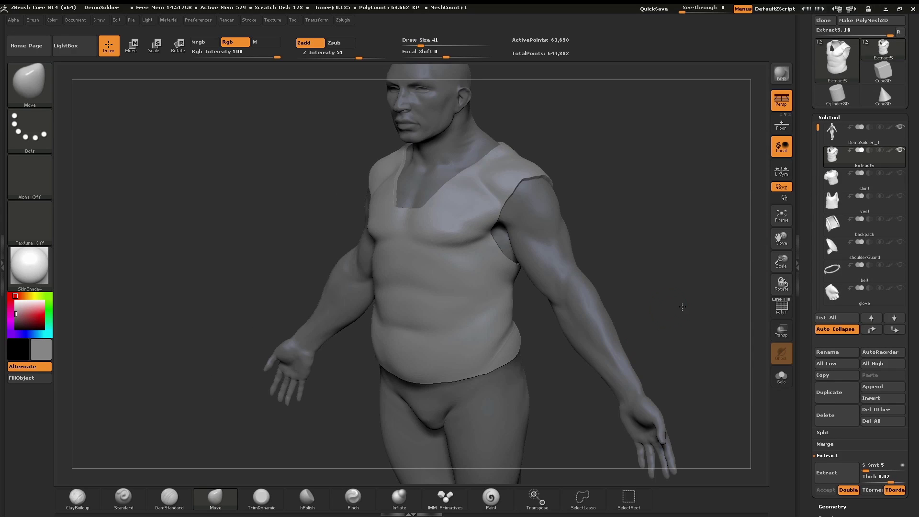
pyautogui.moveTo(682, 306)
pyautogui.mouseDown()
pyautogui.moveTo(617, 309)
pyautogui.moveTo(678, 305)
pyautogui.mouseUp()
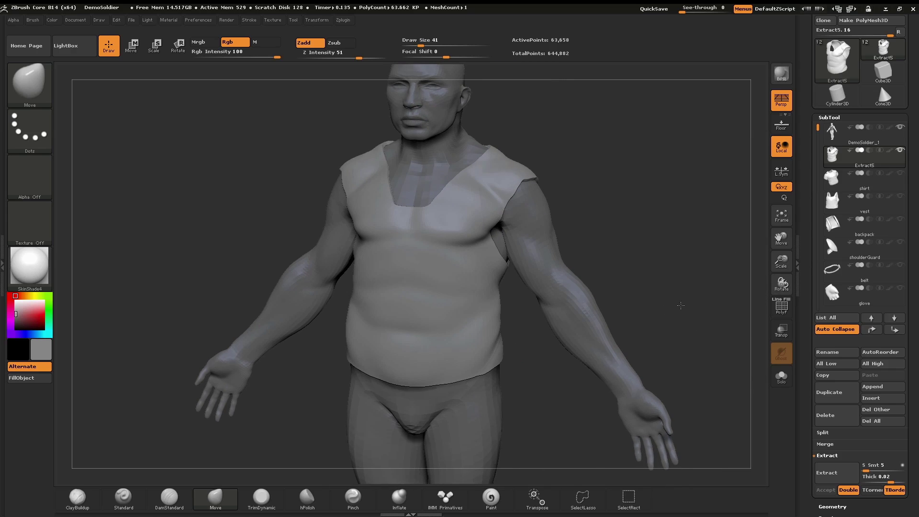
# Show the backpack, shoulderGuard and belt SubTools and inspect where the belt meets the vest at the hip
pyautogui.click(900, 219)
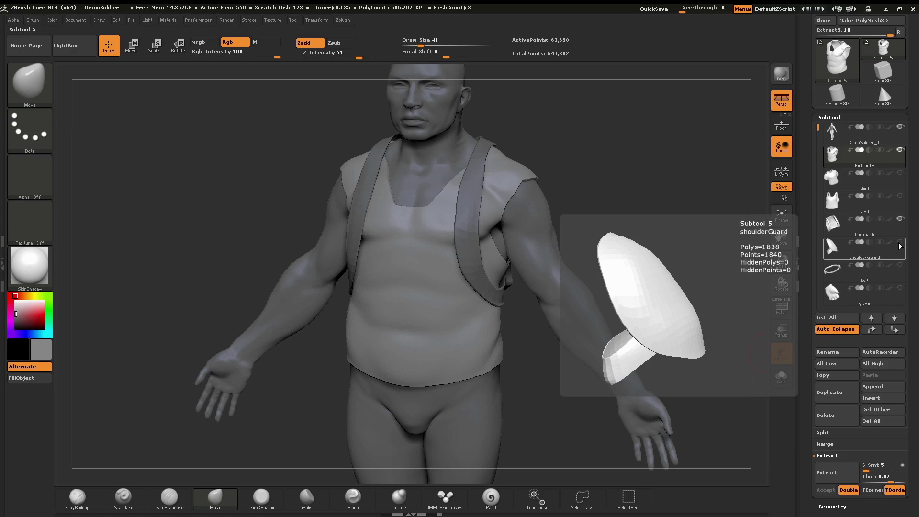
pyautogui.click(900, 242)
pyautogui.click(900, 265)
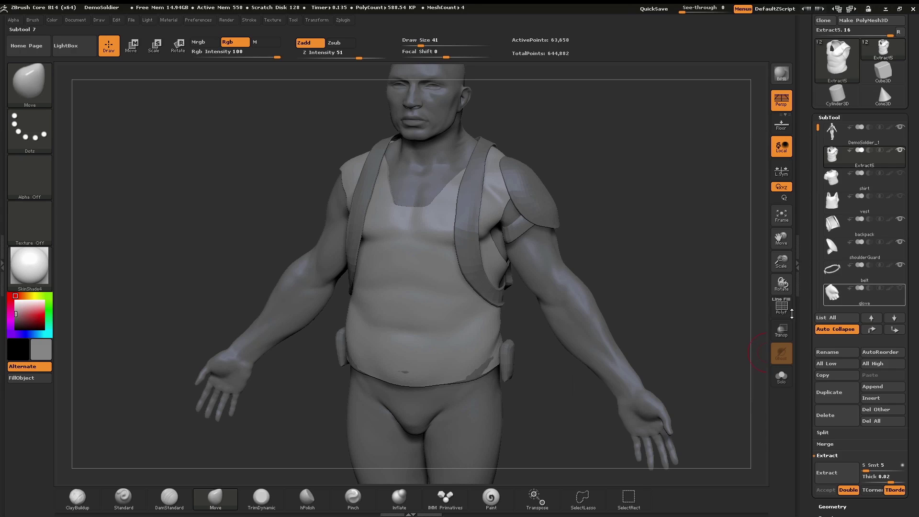
pyautogui.moveTo(711, 342); pyautogui.dragTo(621, 295)
pyautogui.keyDown('ctrl'); pyautogui.moveTo(519, 290); pyautogui.dragTo(542, 331, button='right'); pyautogui.keyUp('ctrl')
pyautogui.moveTo(508, 306); pyautogui.dragTo(537, 279, button='right')
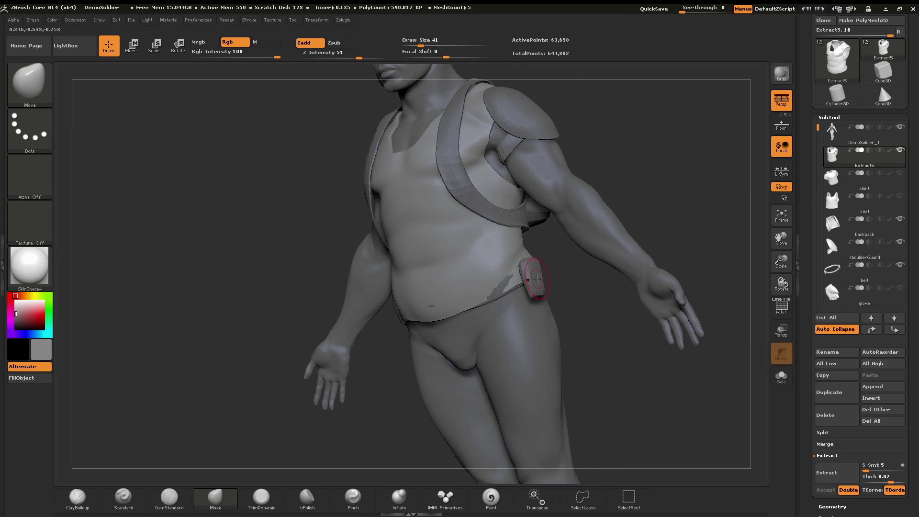
# Make the belt the active SubTool and pull its front out over the vest using the Move brush at Draw Size 104
pyautogui.click(842, 270)
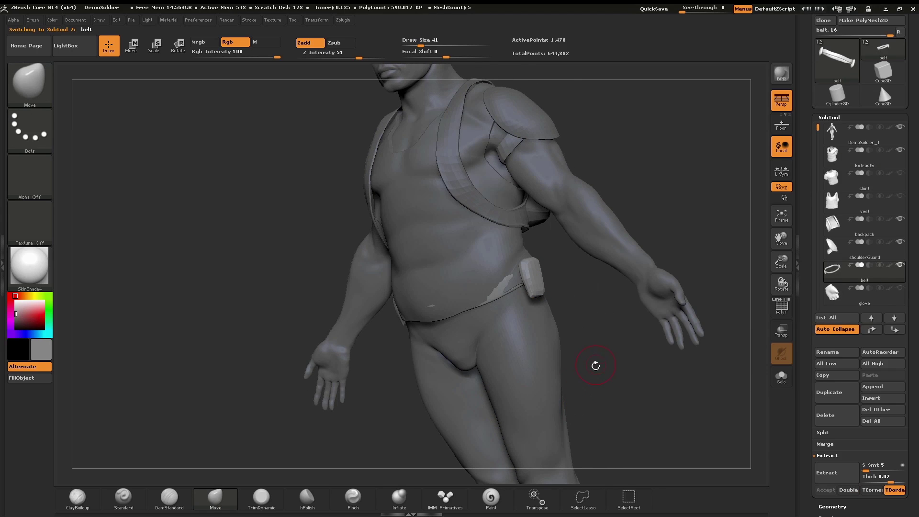
pyautogui.press('s')
pyautogui.moveTo(596, 365)
pyautogui.mouseDown()
pyautogui.moveTo(610, 365)
pyautogui.moveTo(526, 356)
pyautogui.mouseUp()
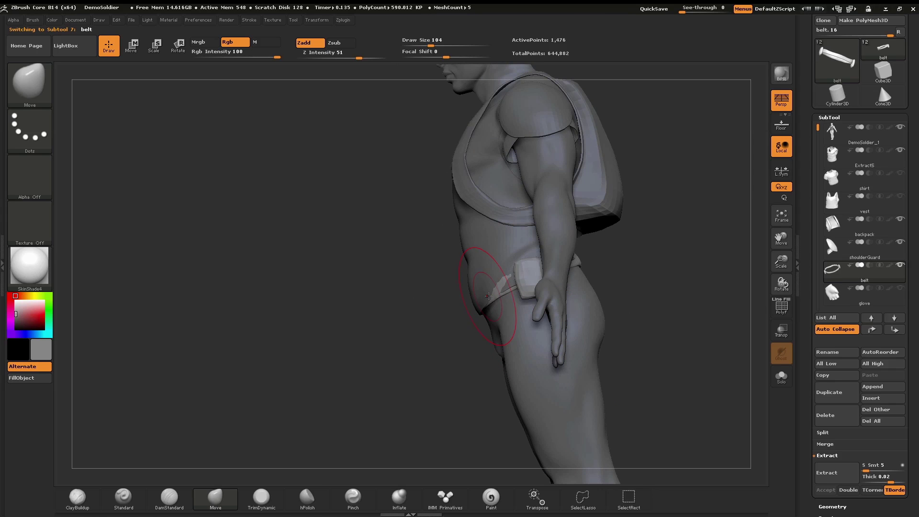
pyautogui.moveTo(488, 295); pyautogui.dragTo(482, 297)
pyautogui.moveTo(392, 301); pyautogui.dragTo(459, 314)
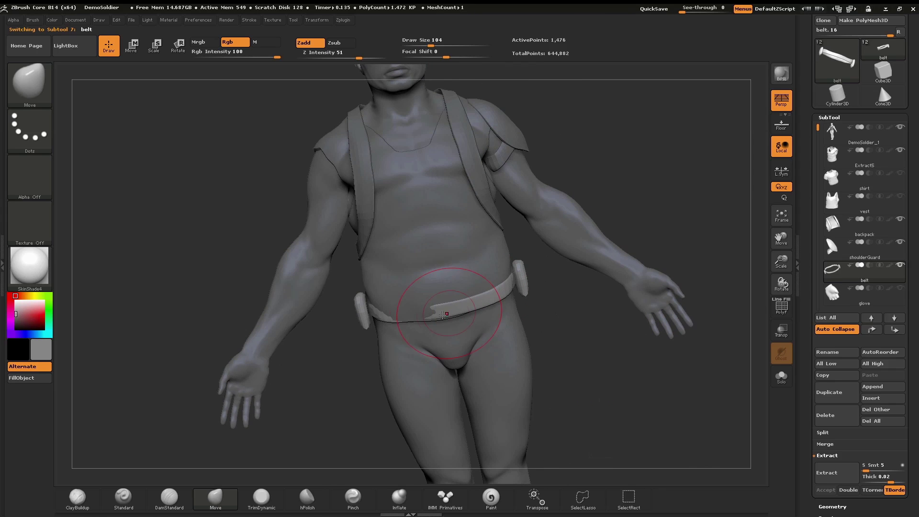
pyautogui.hotkey('ctrl', 'z')
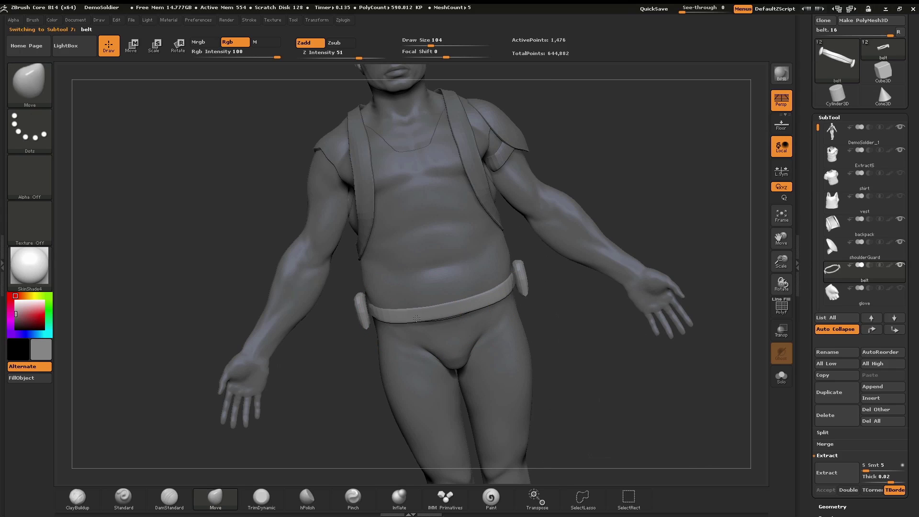
# Pull the belt's back sections outward beside the hip pouch and farther around the waist with the Move brush
pyautogui.moveTo(684, 330)
pyautogui.mouseDown()
pyautogui.moveTo(557, 299)
pyautogui.moveTo(532, 277)
pyautogui.moveTo(431, 323)
pyautogui.moveTo(409, 345)
pyautogui.moveTo(445, 330)
pyautogui.mouseUp()
pyautogui.moveTo(585, 367); pyautogui.dragTo(646, 375)
pyautogui.moveTo(421, 307); pyautogui.dragTo(409, 304)
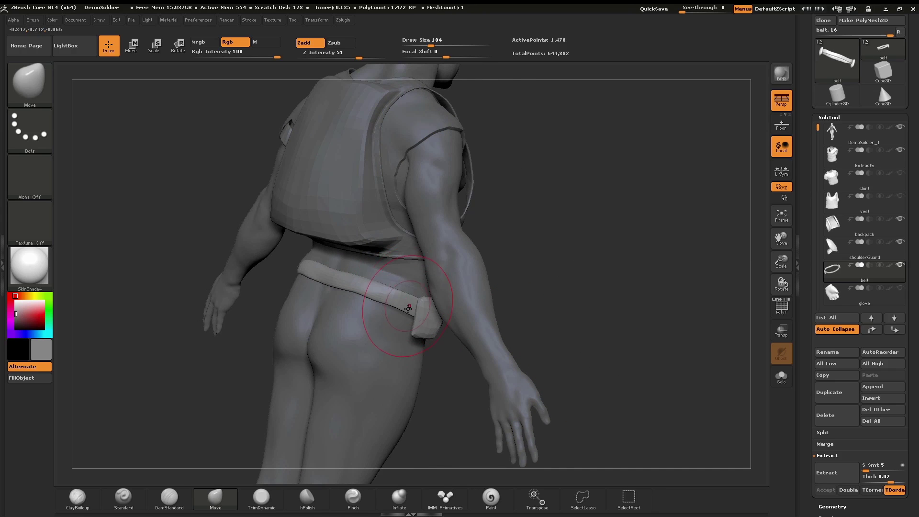
pyautogui.moveTo(574, 335); pyautogui.dragTo(627, 337)
pyautogui.moveTo(316, 275); pyautogui.dragTo(308, 271)
# Frame the whole soldier in view and set the brush's Draw Size to 62
pyautogui.moveTo(308, 271); pyautogui.dragTo(523, 369, button='right')
pyautogui.keyDown('ctrl'); pyautogui.moveTo(467, 370); pyautogui.dragTo(480, 366, button='right'); pyautogui.keyUp('ctrl')
pyautogui.moveTo(480, 367); pyautogui.dragTo(574, 353)
pyautogui.rightClick(574, 352)
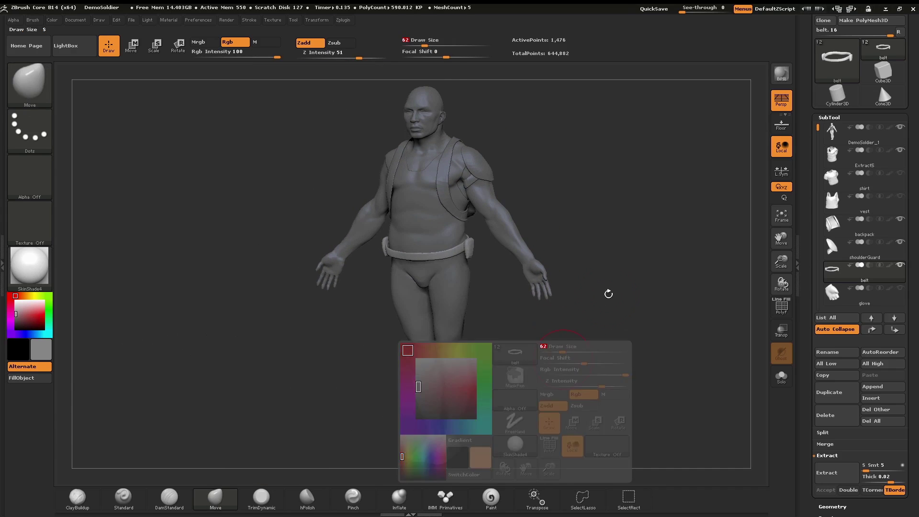